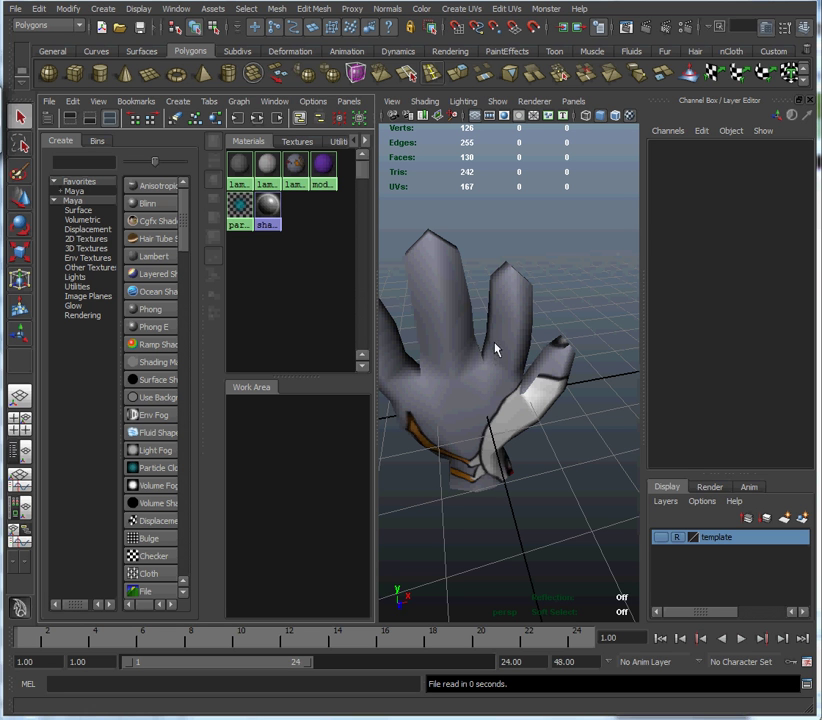
Step: Create a new Lambert material, lambert5, and apply it so the whole hand turns uniform grey
alt+drag(457, 376, 451, 292)
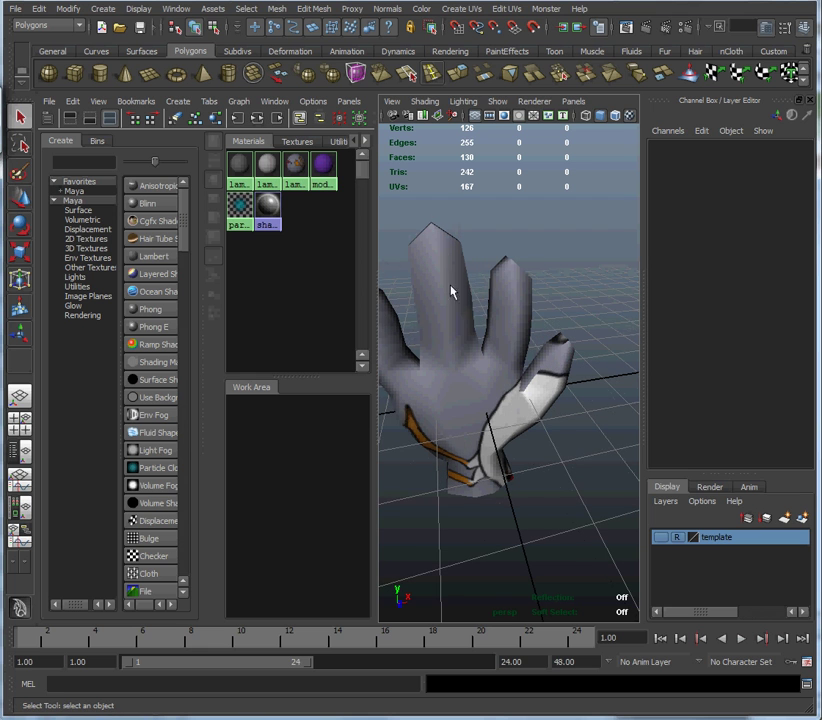
click(158, 257)
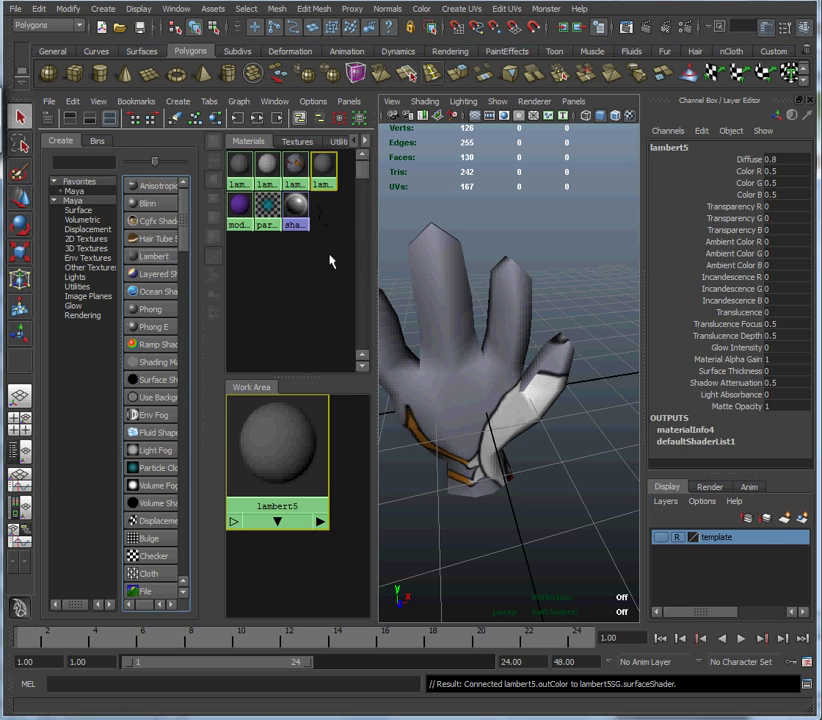
middle_drag(320, 172, 439, 323)
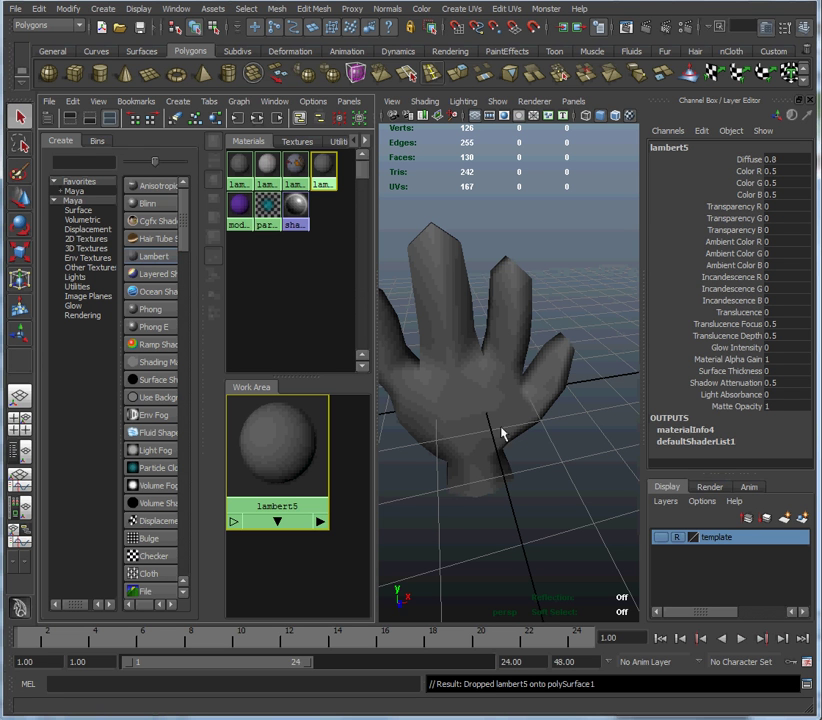
alt+drag(503, 433, 506, 376)
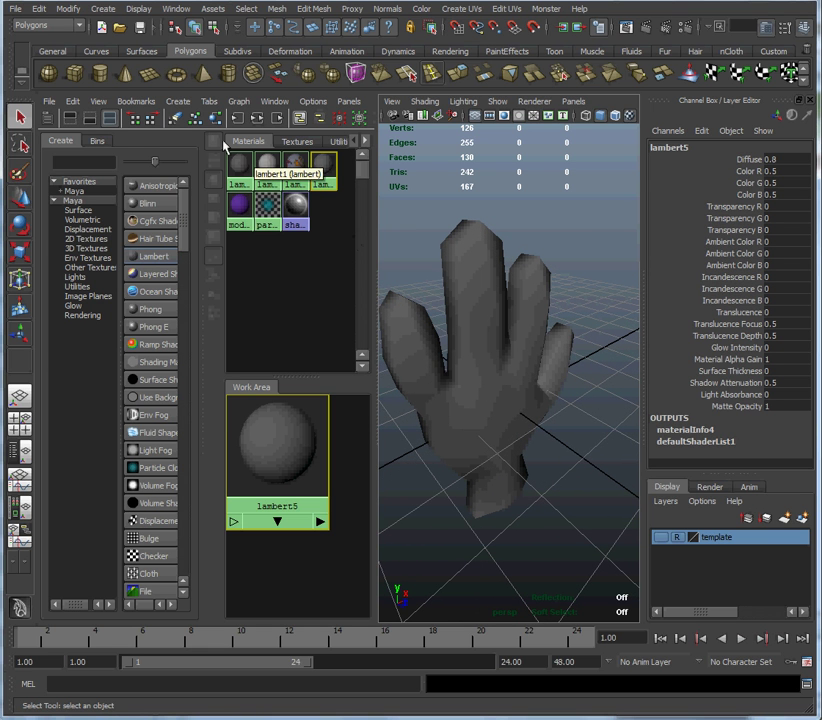
Step: Switch to a single perspective view, select the hand, and activate the Rendering shelf's 3D Paint Tool
click(18, 397)
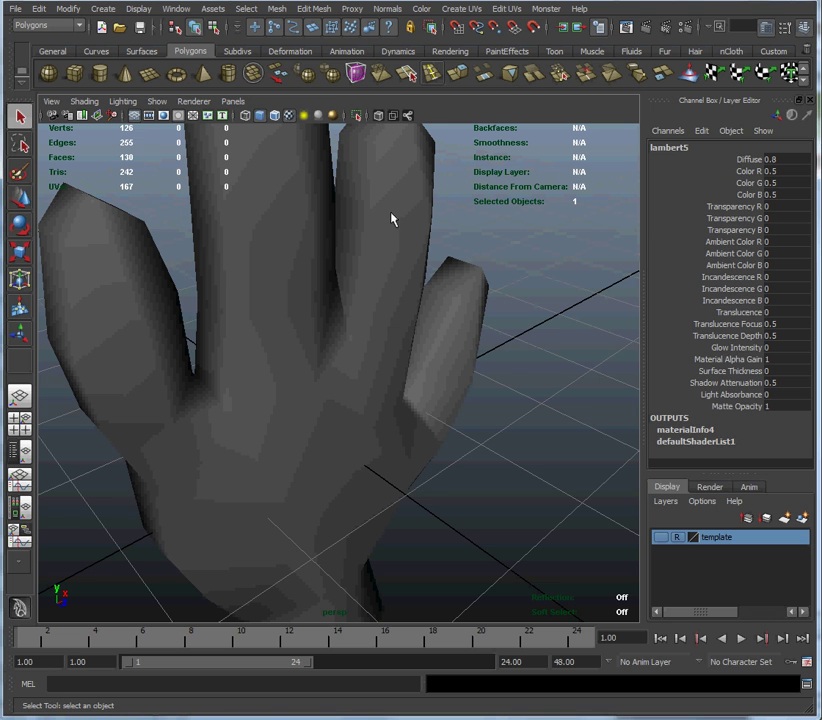
scroll(434, 326, down, 5)
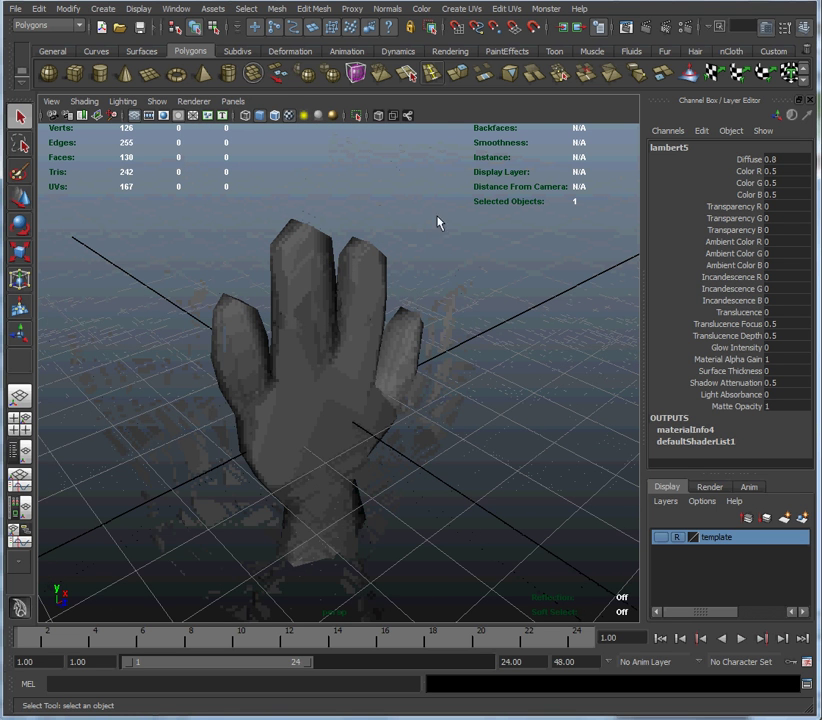
click(450, 54)
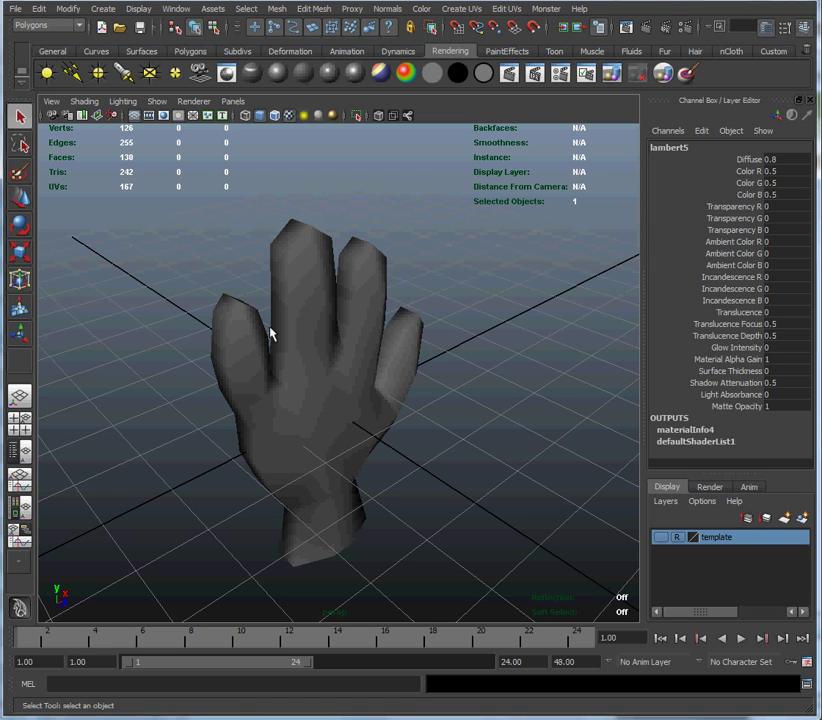
click(321, 330)
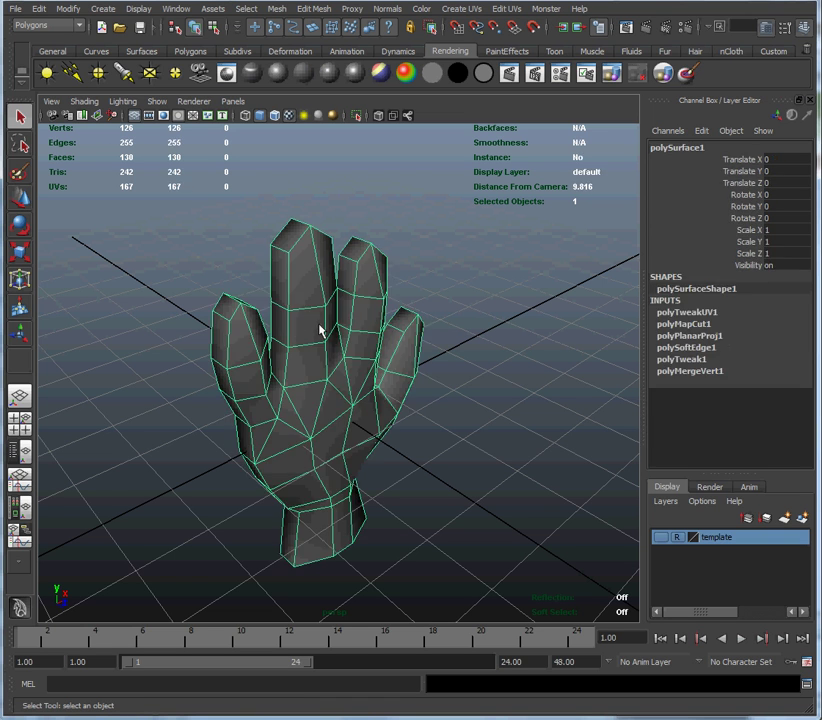
click(689, 74)
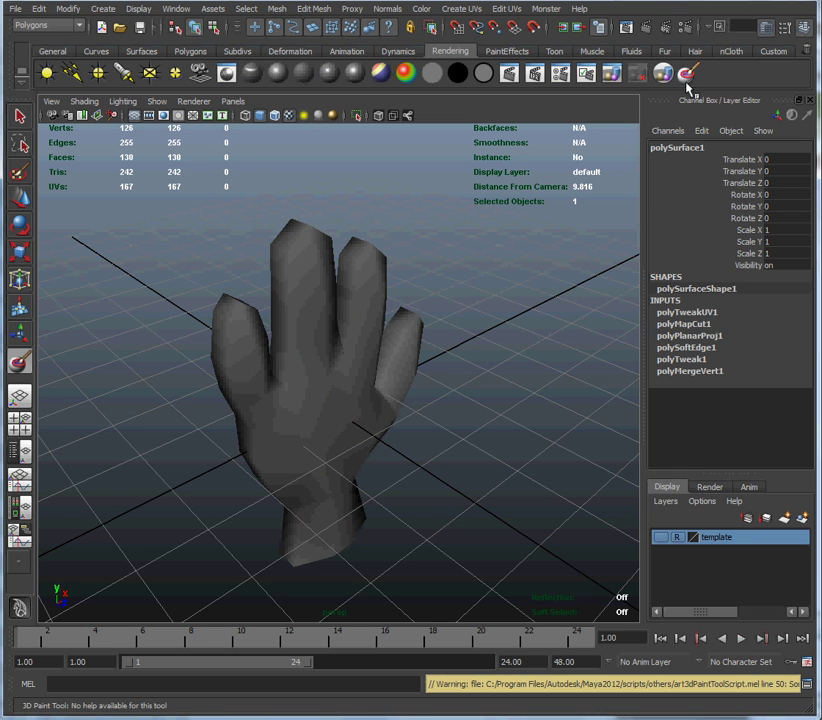
Step: Open the 3D Paint Tool settings and the Assign/Edit File Textures options at 256 × 256
click(786, 30)
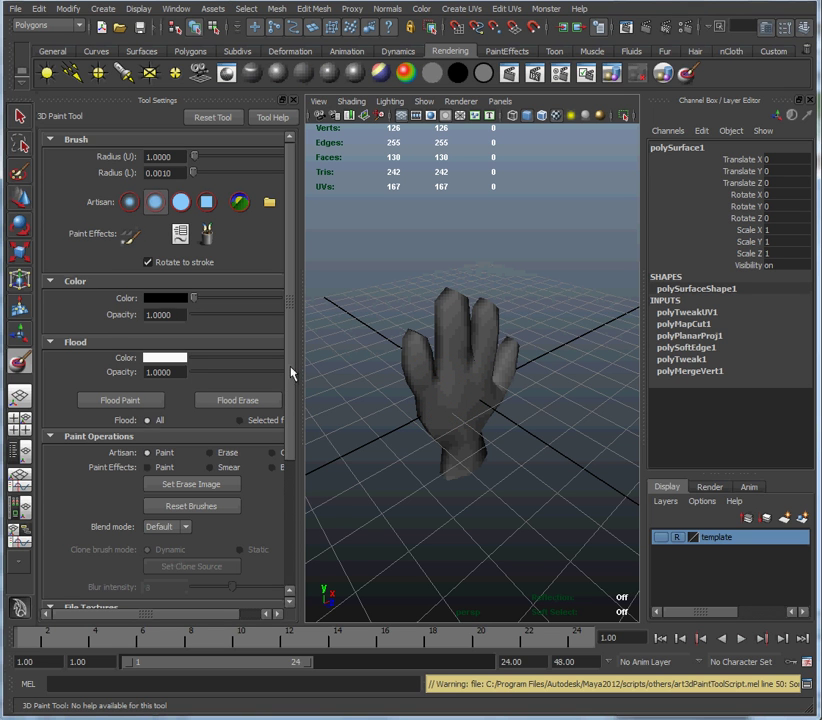
drag(293, 373, 296, 505)
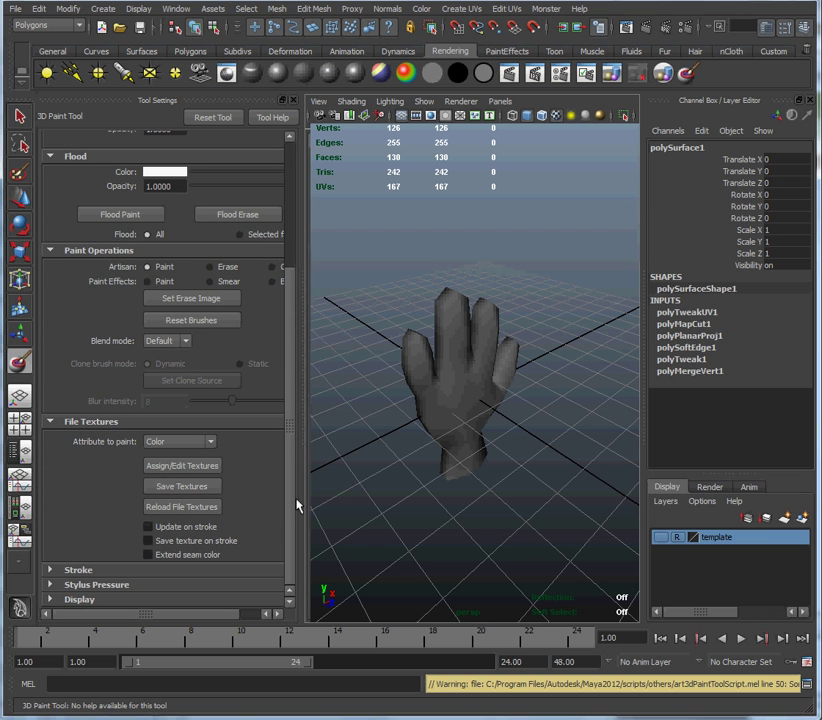
click(209, 468)
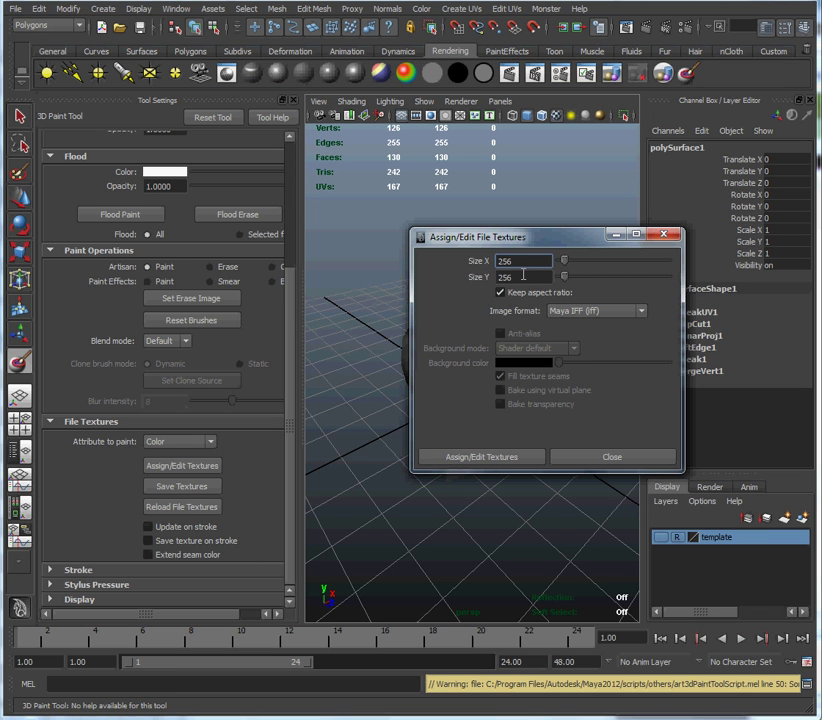
Step: Assign a 256 × 256 PNG file texture to the hand's colour attribute
click(641, 312)
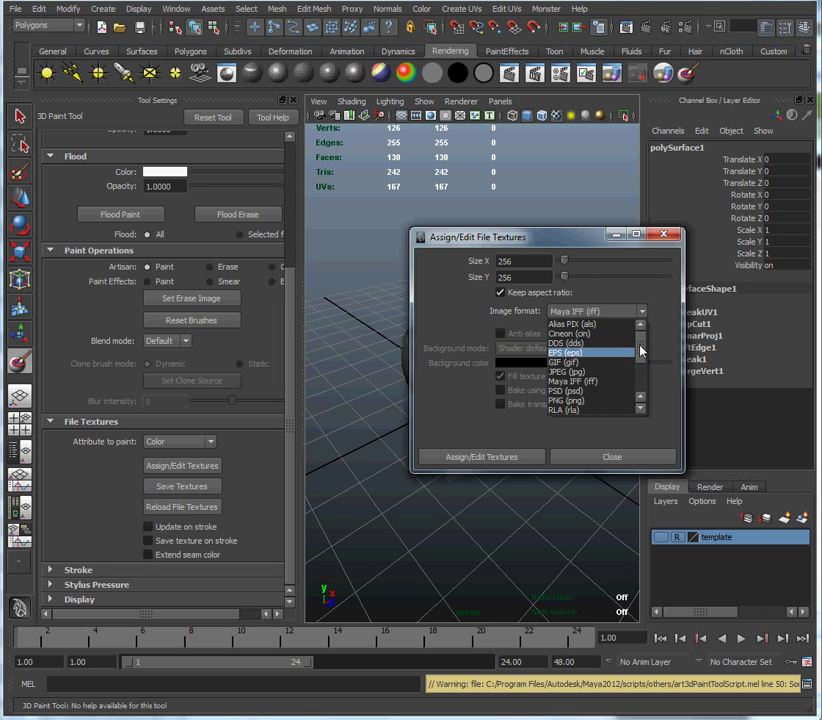
scroll(640, 350, down, 1)
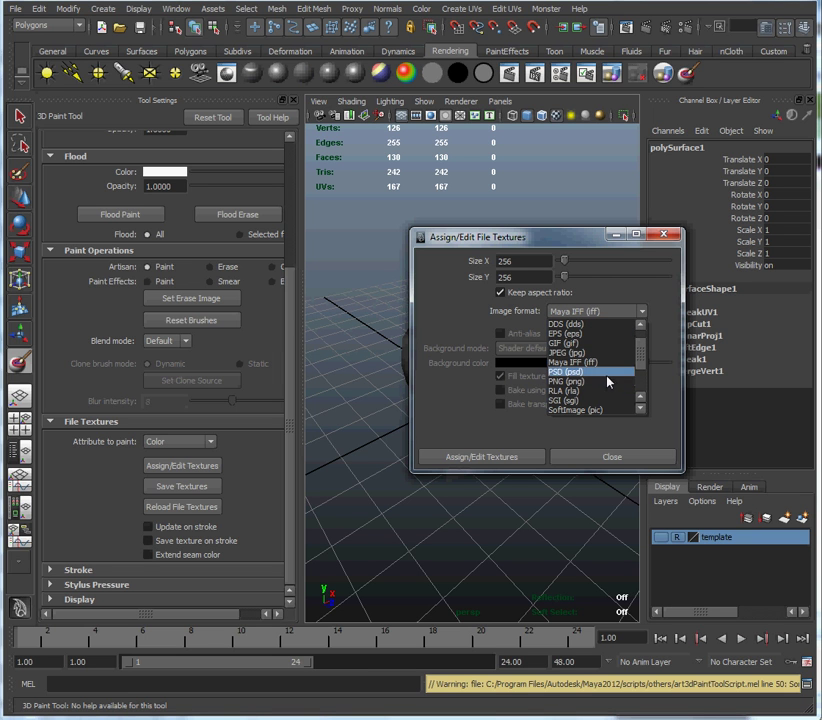
click(607, 381)
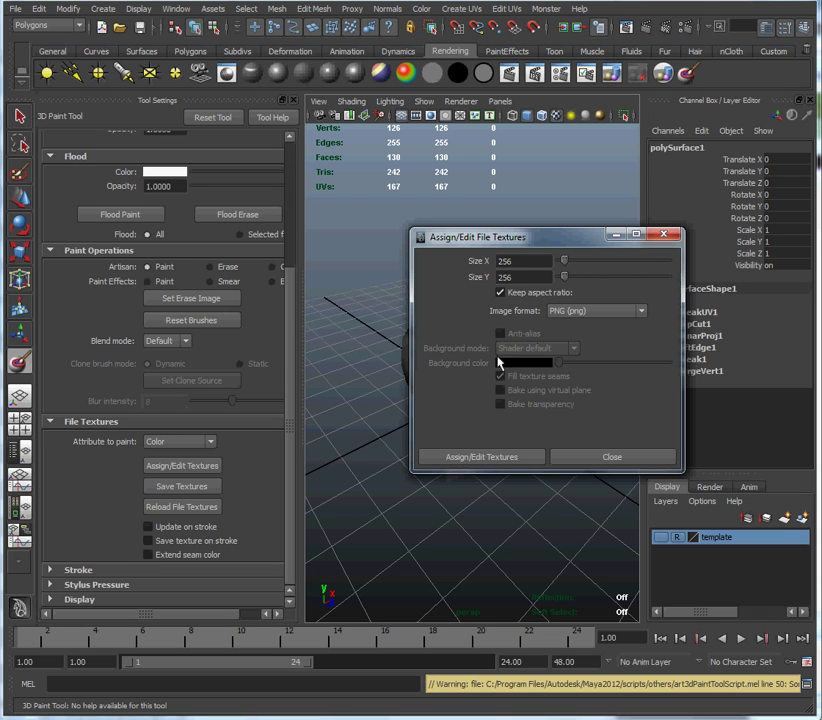
click(500, 459)
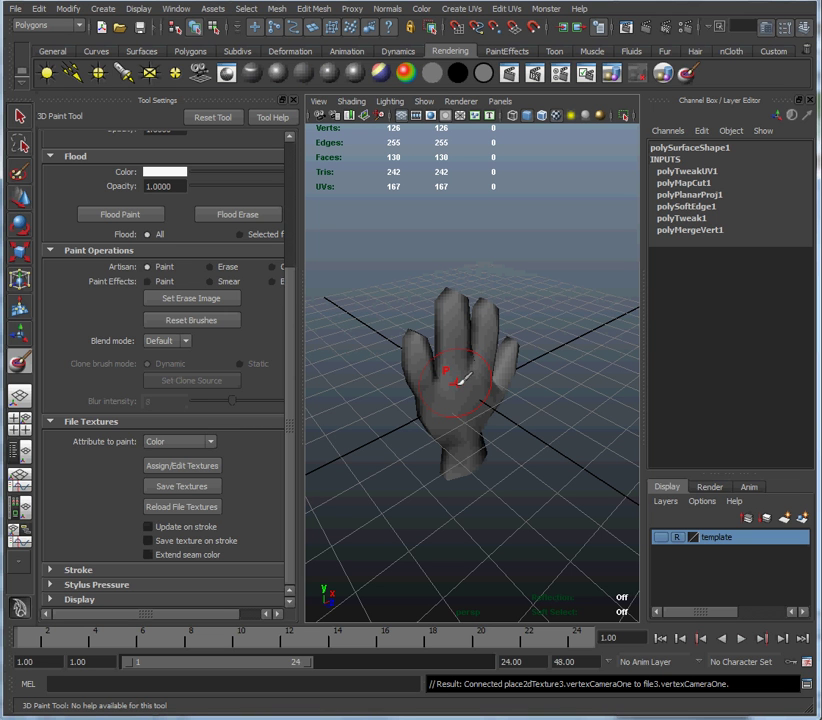
Step: Set the Flood Color to a tan-brown flesh tone and flood-paint the entire hand with it
drag(290, 305, 302, 187)
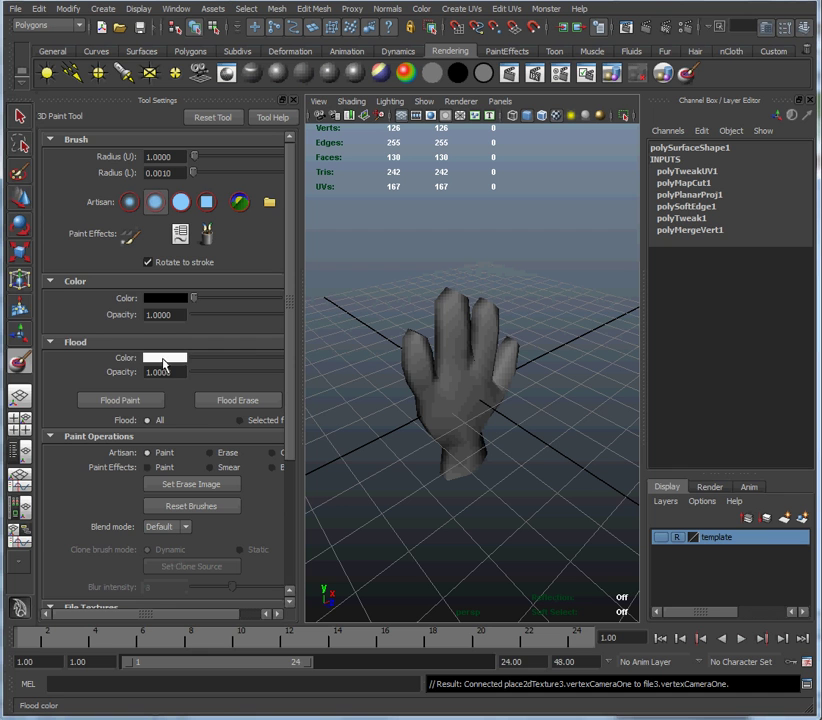
click(161, 365)
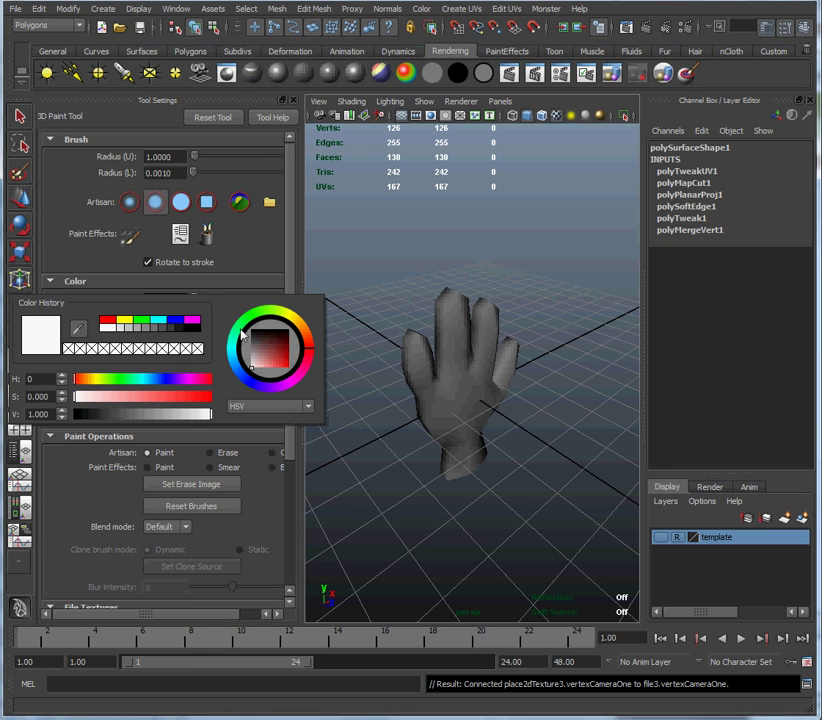
drag(305, 345, 300, 328)
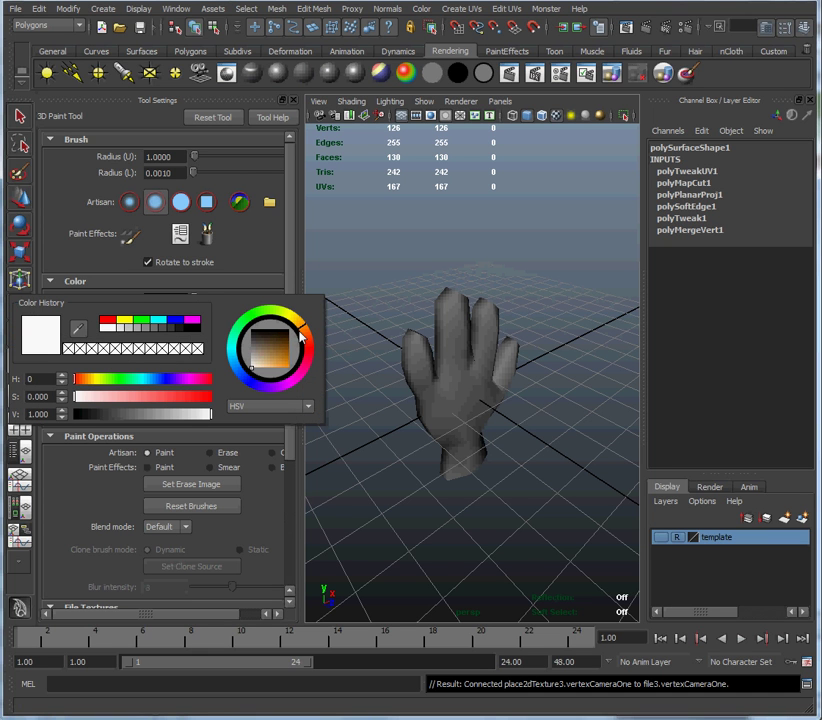
click(270, 366)
drag(270, 366, 266, 363)
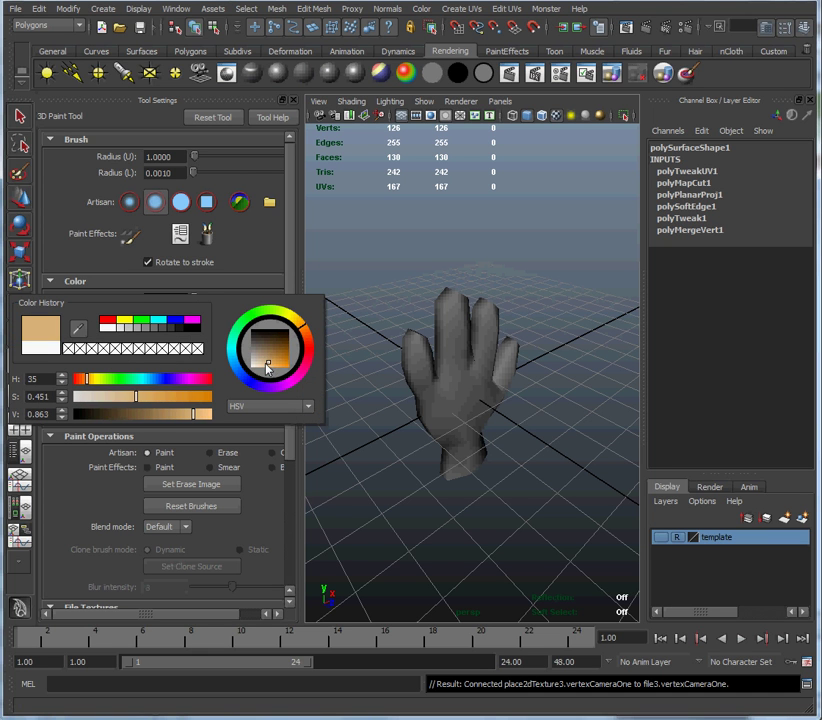
mouse_move(190, 414)
mouse_down()
mouse_move(171, 418)
mouse_move(148, 397)
mouse_up()
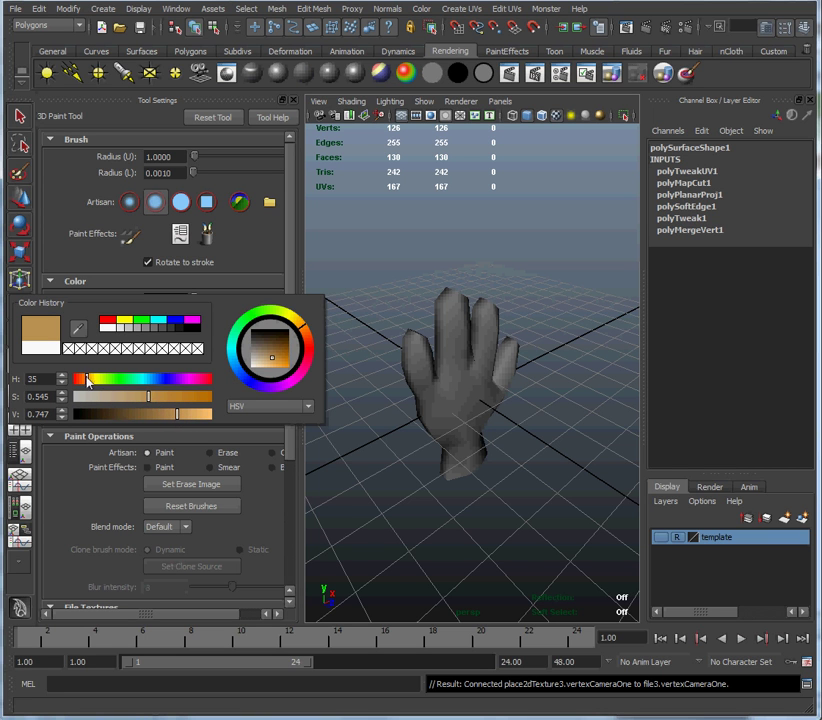
drag(96, 381, 88, 380)
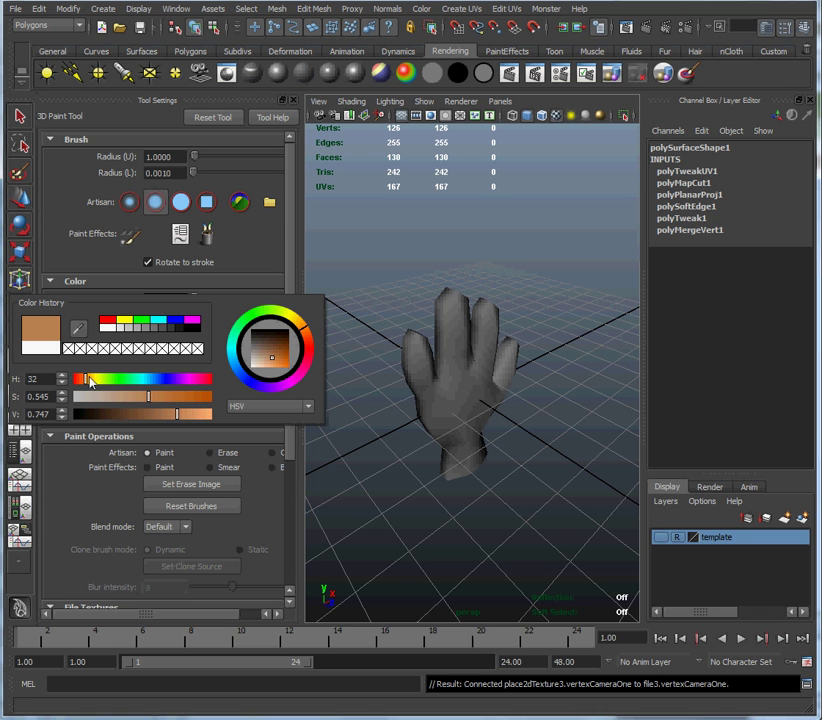
drag(177, 416, 174, 418)
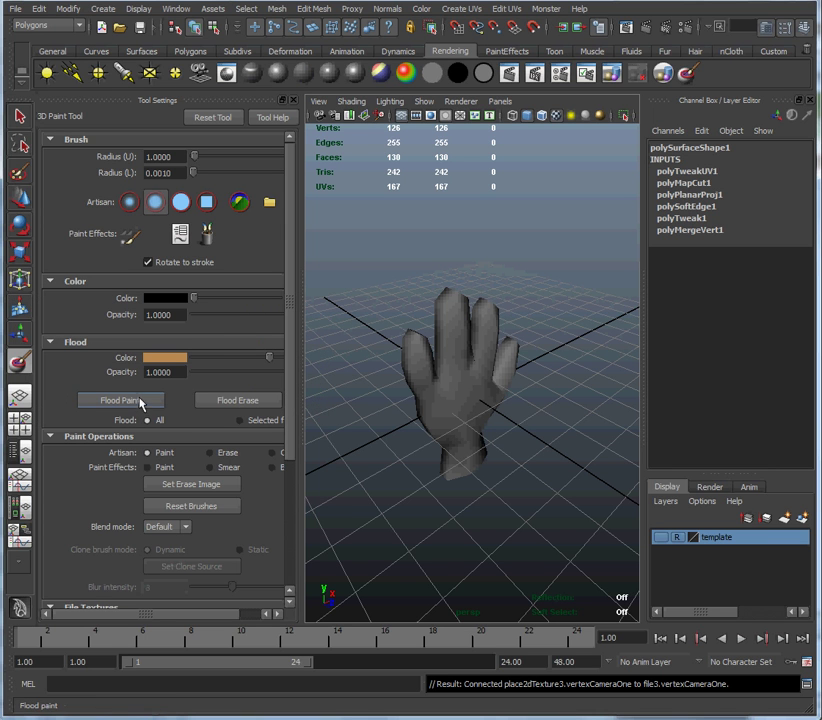
click(139, 401)
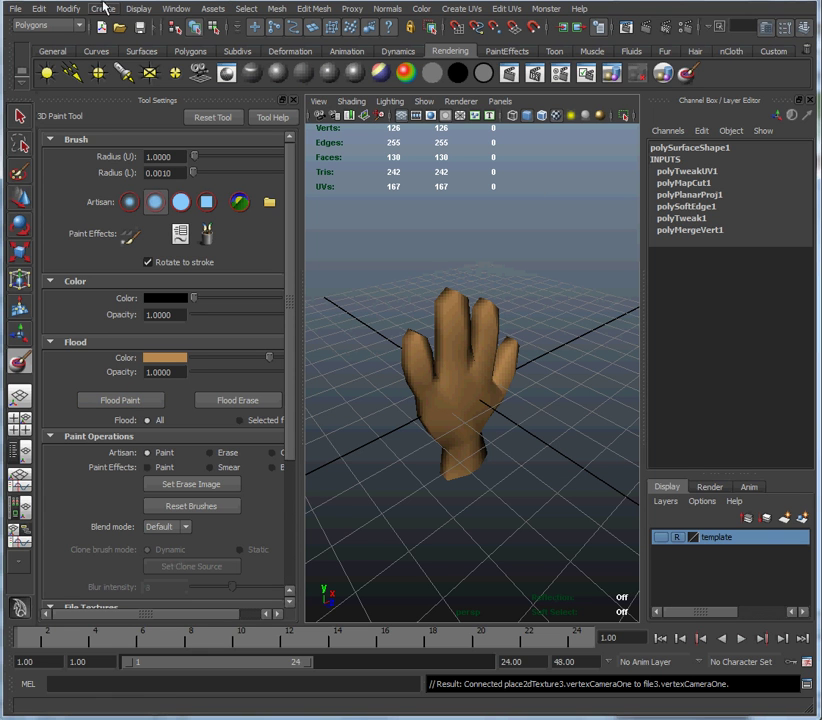
Step: Open the UV Texture Editor showing the glove's UV shells over the tan texture
click(175, 13)
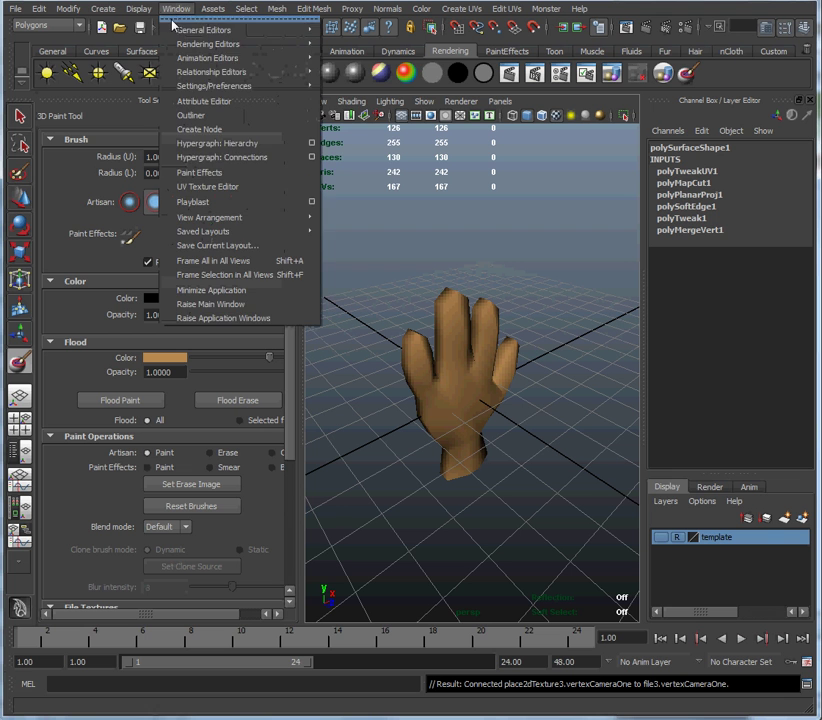
click(209, 190)
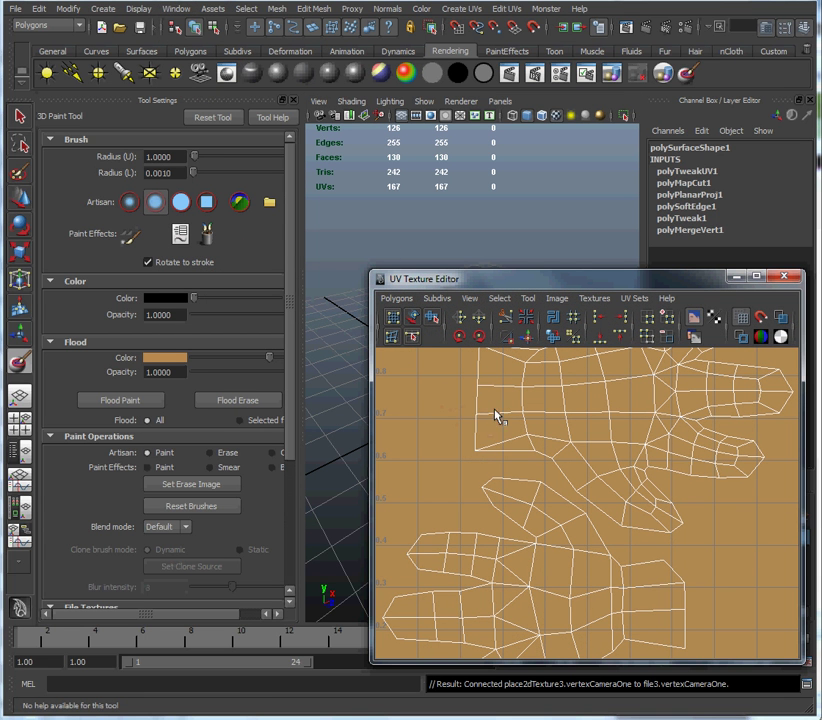
scroll(468, 415, down, 5)
scroll(590, 449, down, 3)
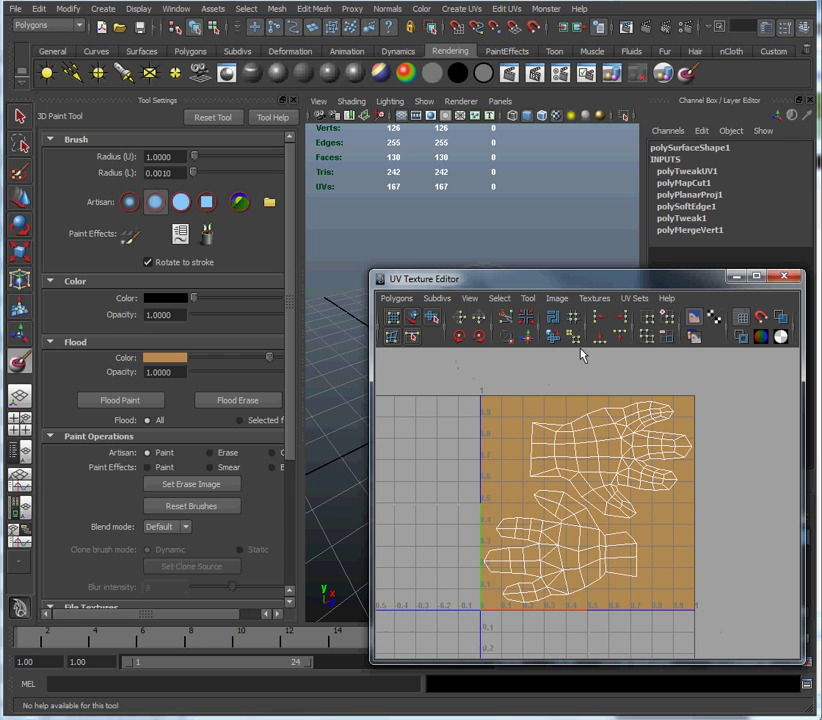
Step: Narrow the UV editor, move it to the upper right, and hide the channel box
drag(628, 287, 268, 181)
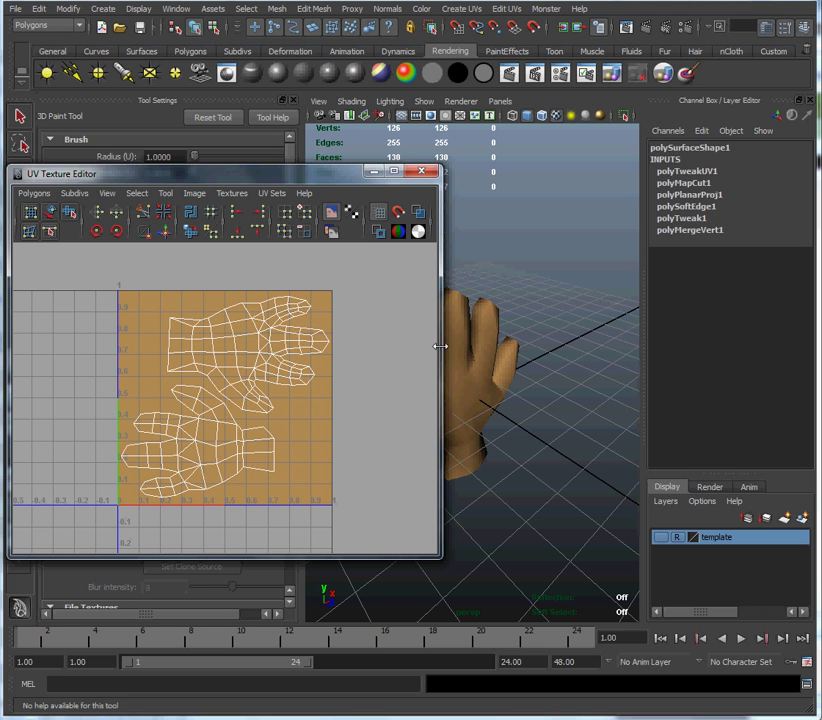
drag(437, 346, 330, 347)
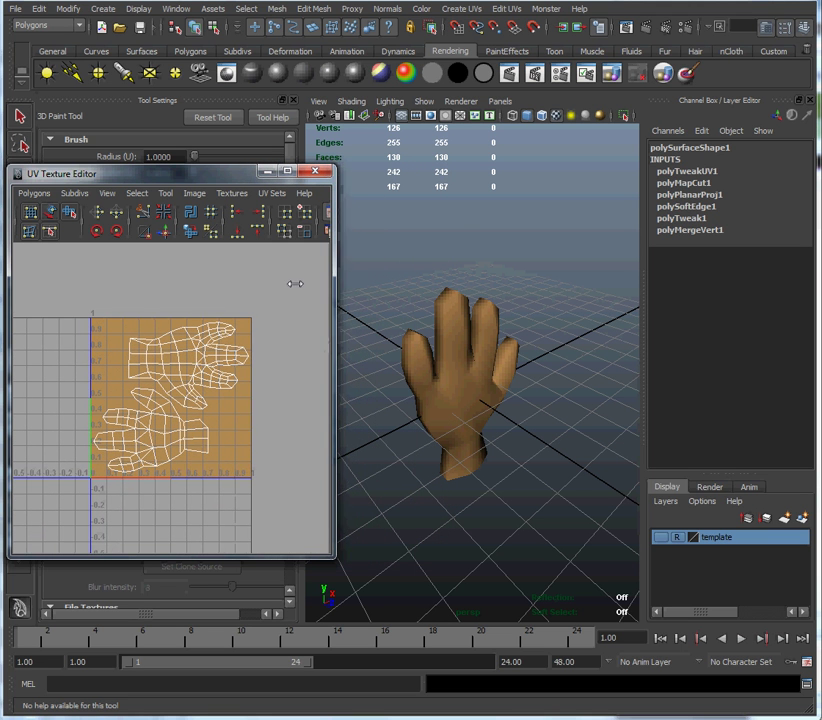
drag(215, 181, 486, 331)
click(806, 30)
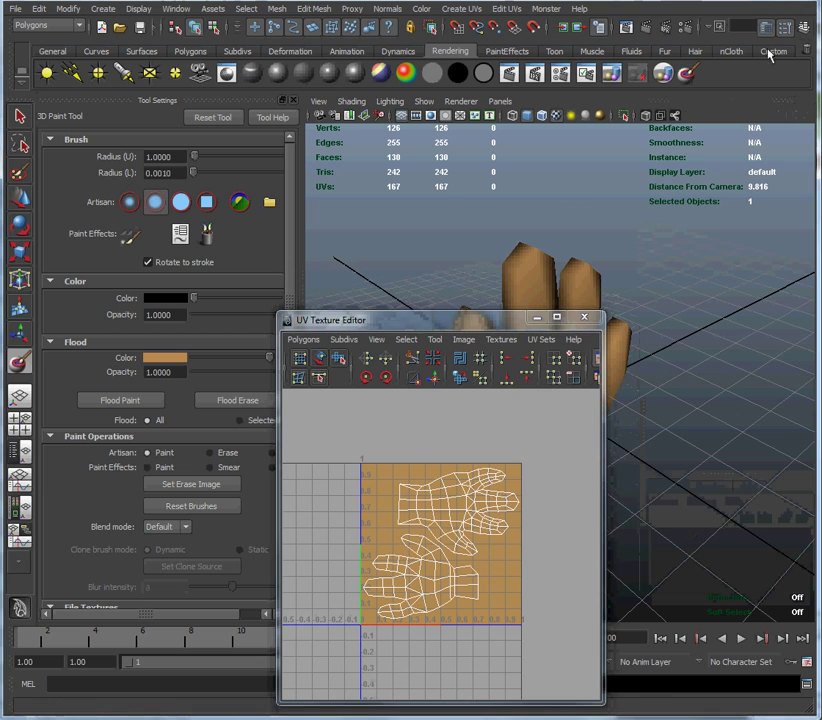
drag(481, 324, 759, 320)
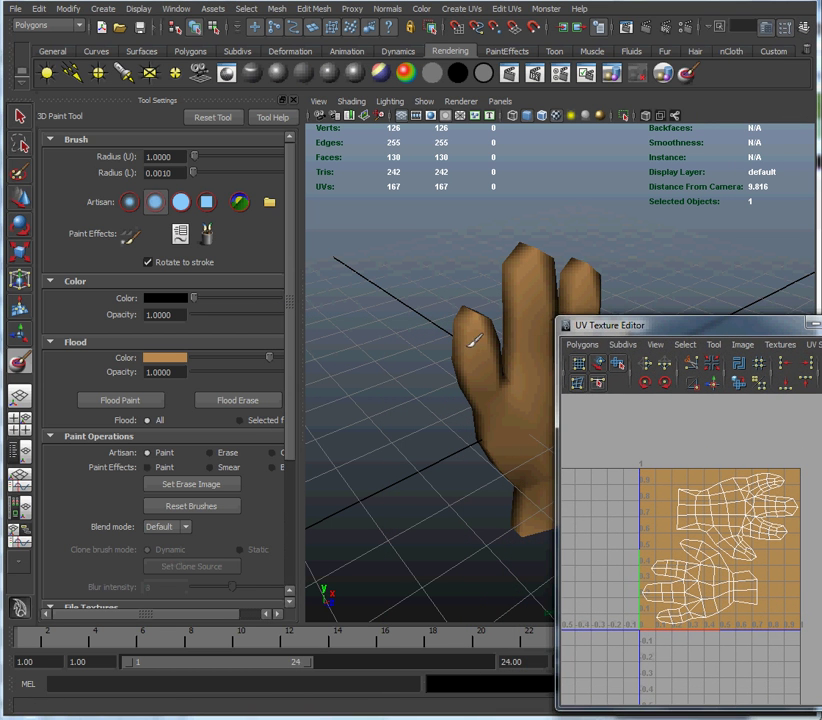
drag(643, 327, 743, 337)
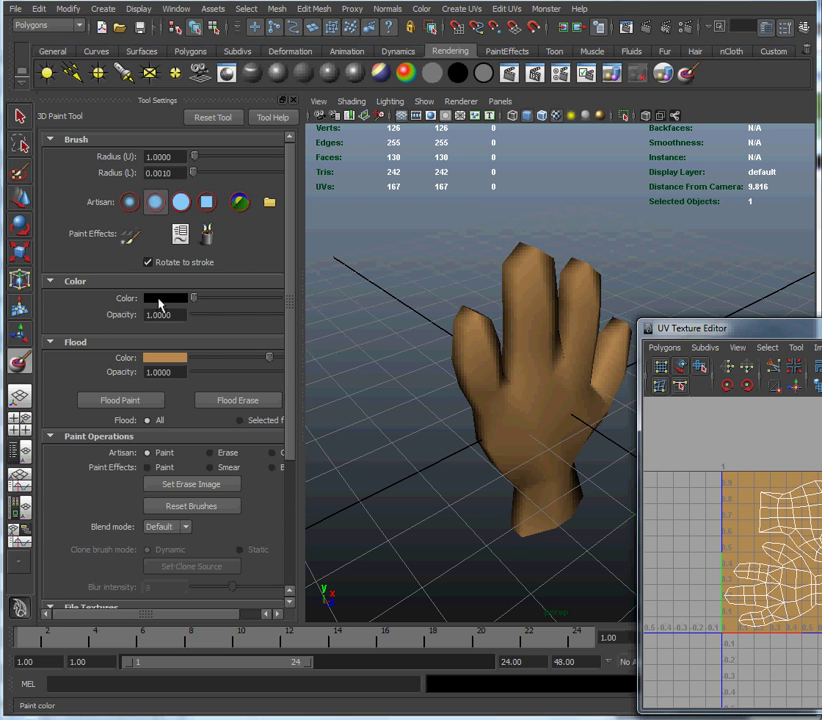
Step: Set the paint colour to a dark brown (HSV 32, 0.371, 0.337) derived from the tan flesh tone
click(160, 299)
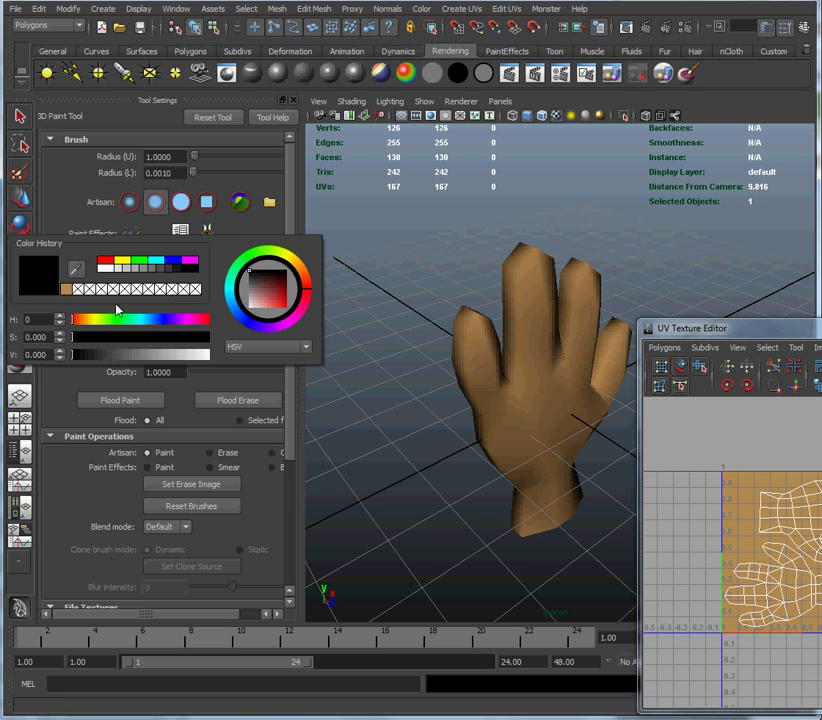
click(67, 287)
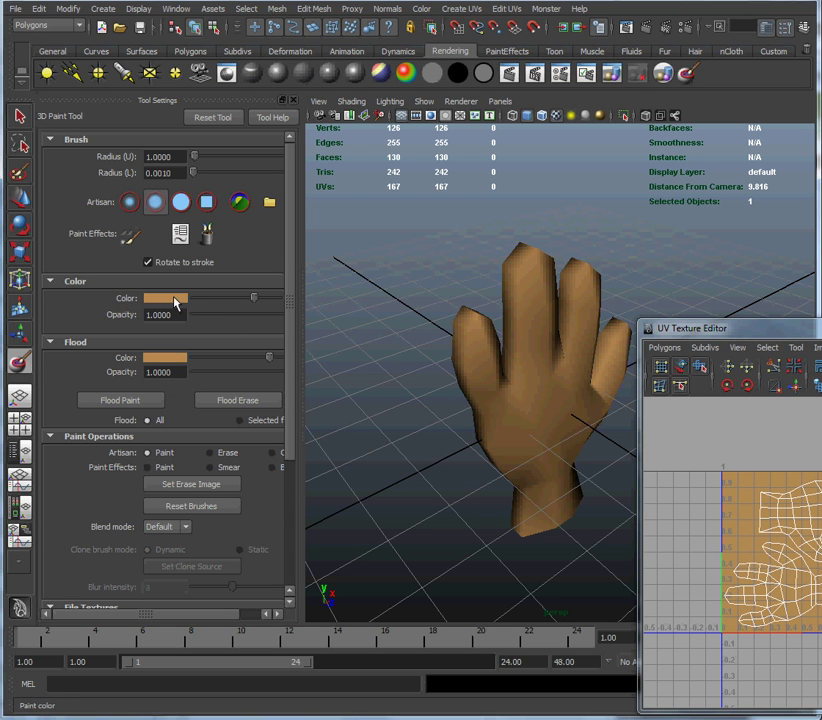
click(176, 298)
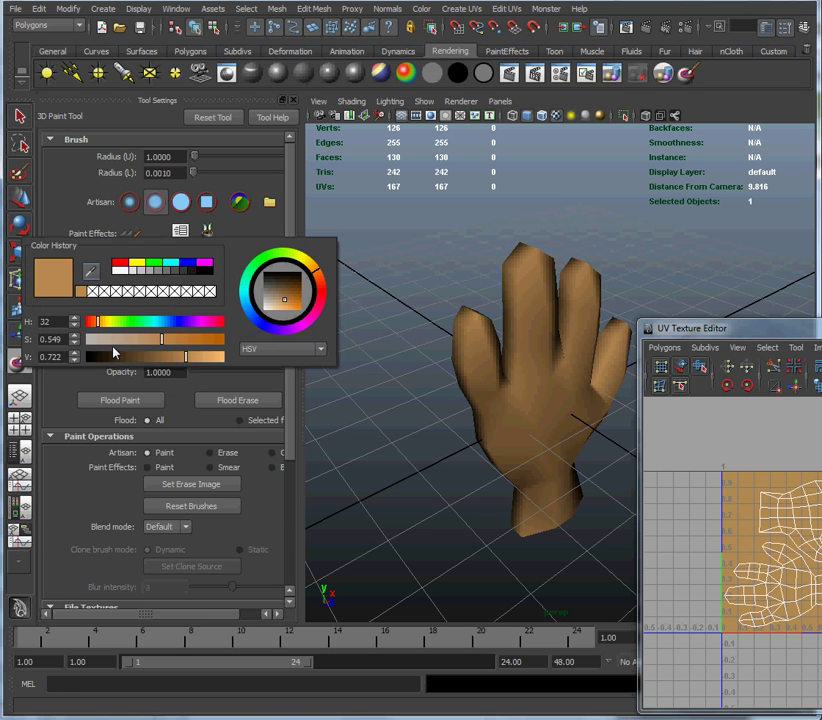
drag(171, 361, 133, 357)
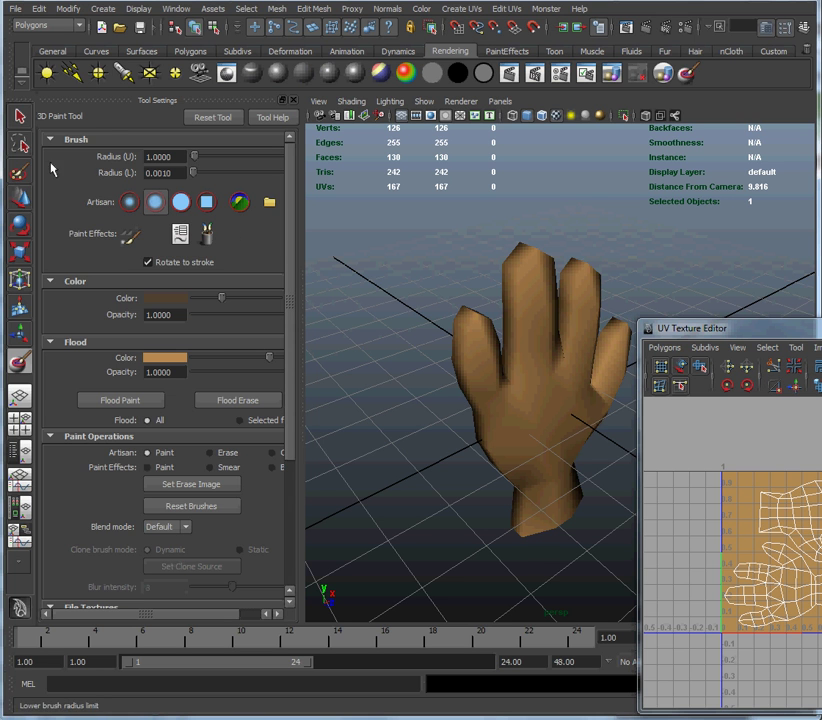
Step: Reactivate the 3D Paint Tool, display the texture with key 5, and shrink the brush
click(20, 116)
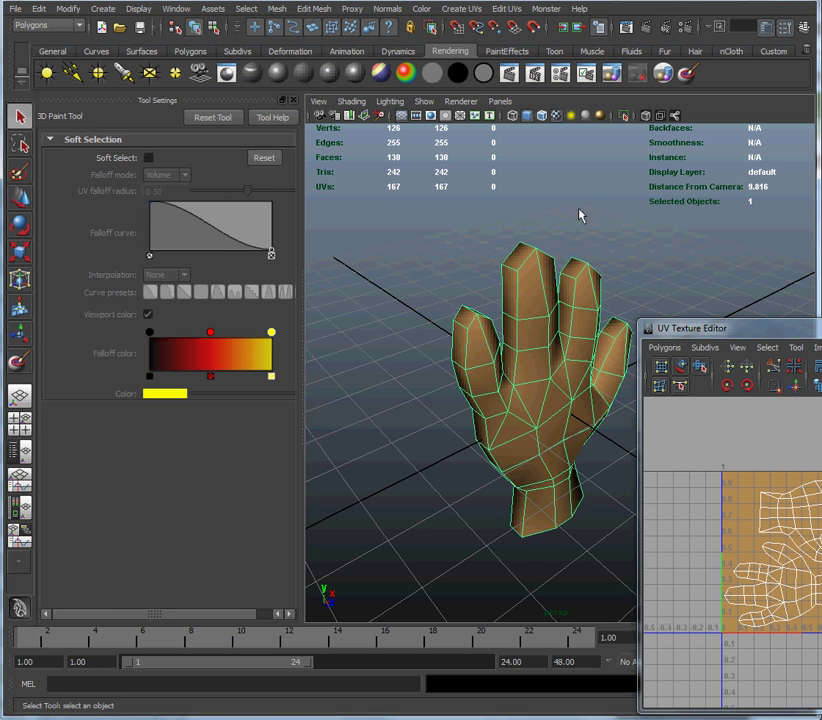
click(688, 71)
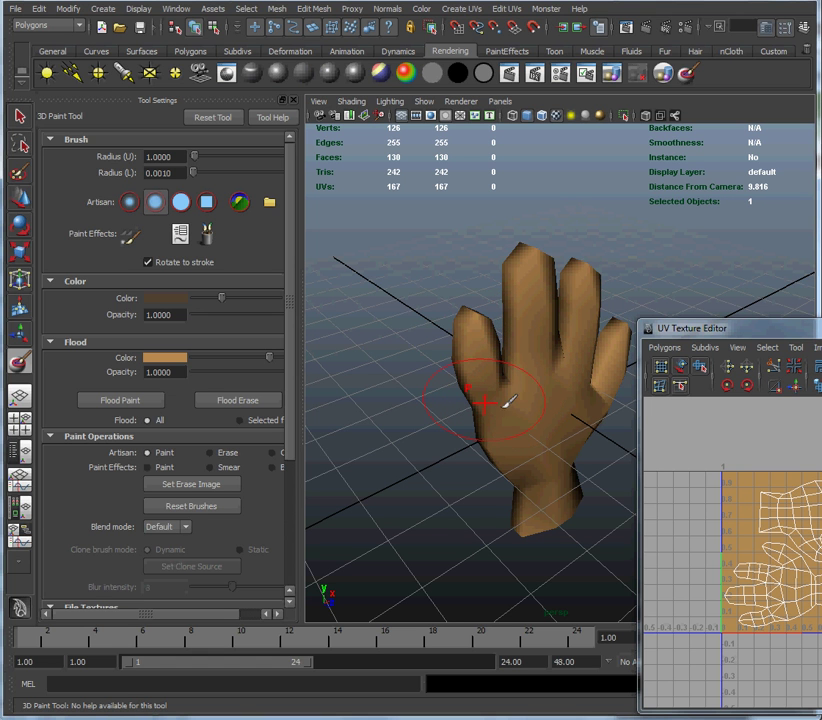
alt+middle_drag(516, 382, 443, 376)
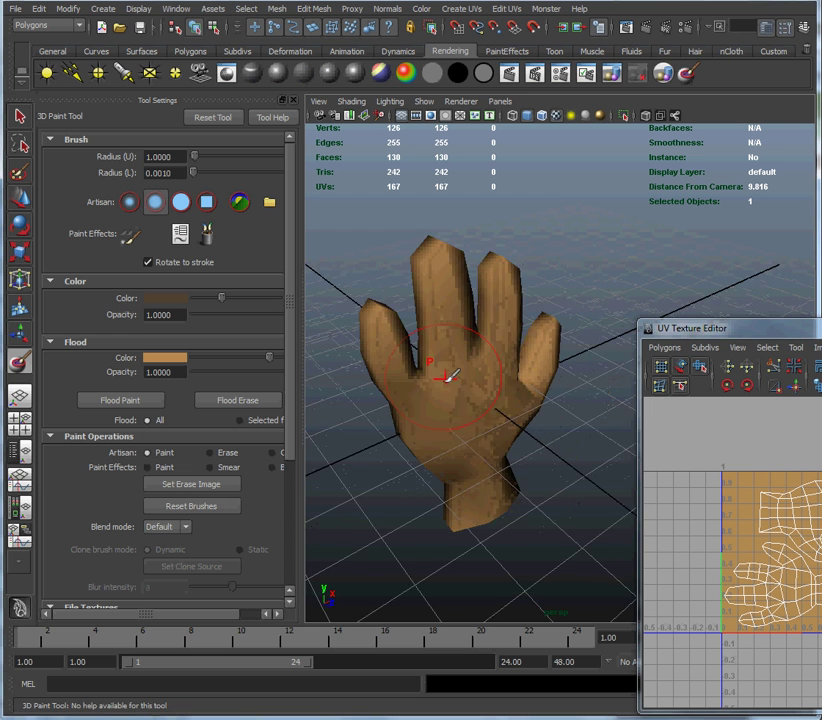
alt+right_drag(450, 375, 573, 392)
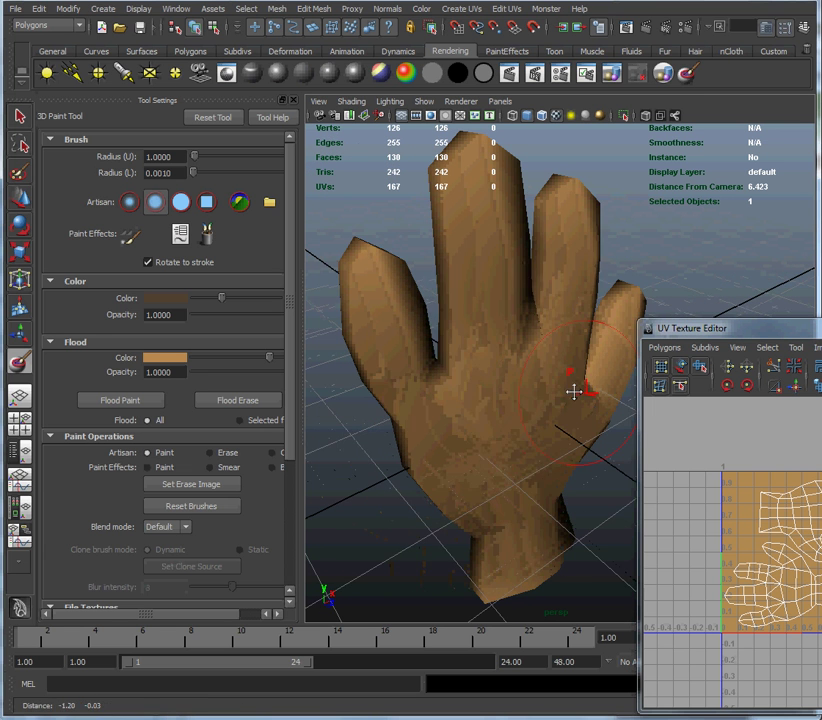
key(5)
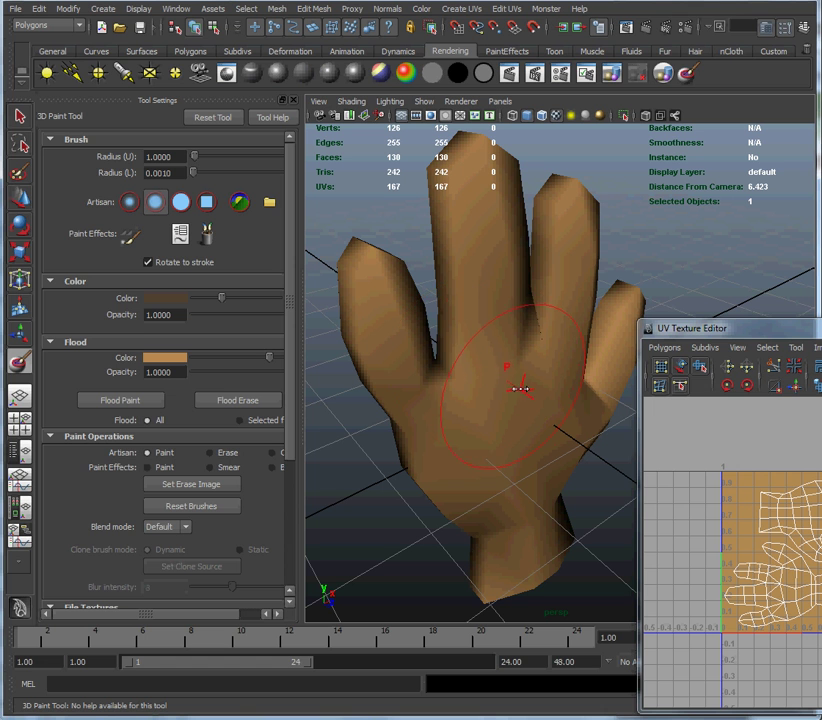
mouse_move(517, 384)
mouse_down()
mouse_move(463, 381)
mouse_move(520, 389)
mouse_move(492, 377)
mouse_up()
Step: Paint dark brown crease rings around the fingers, turning the hand toward its palm
mouse_move(487, 290)
alt+mouse_down()
mouse_move(474, 266)
mouse_move(444, 250)
mouse_move(422, 316)
mouse_move(462, 308)
alt+mouse_up()
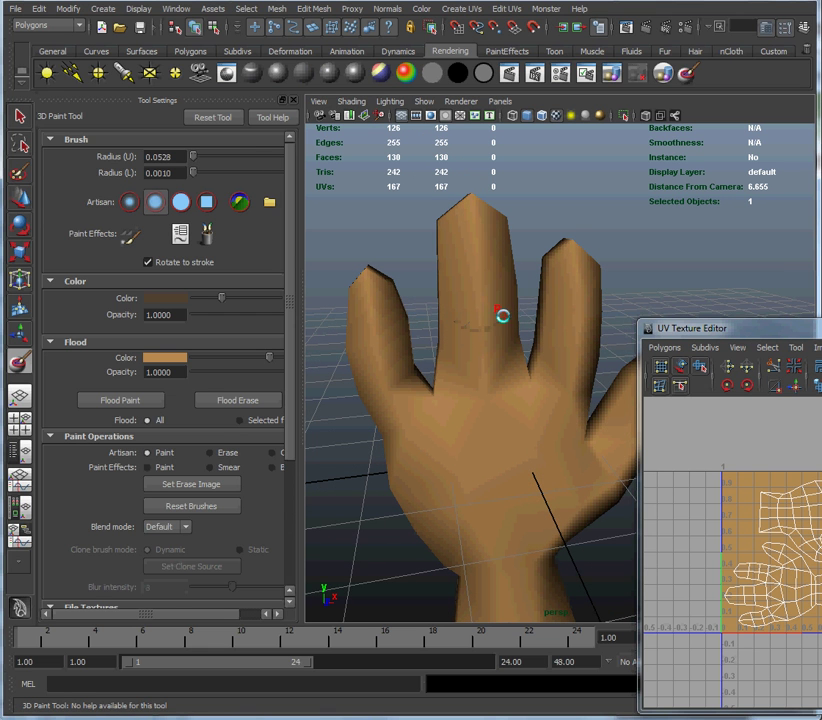
drag(472, 298, 468, 303)
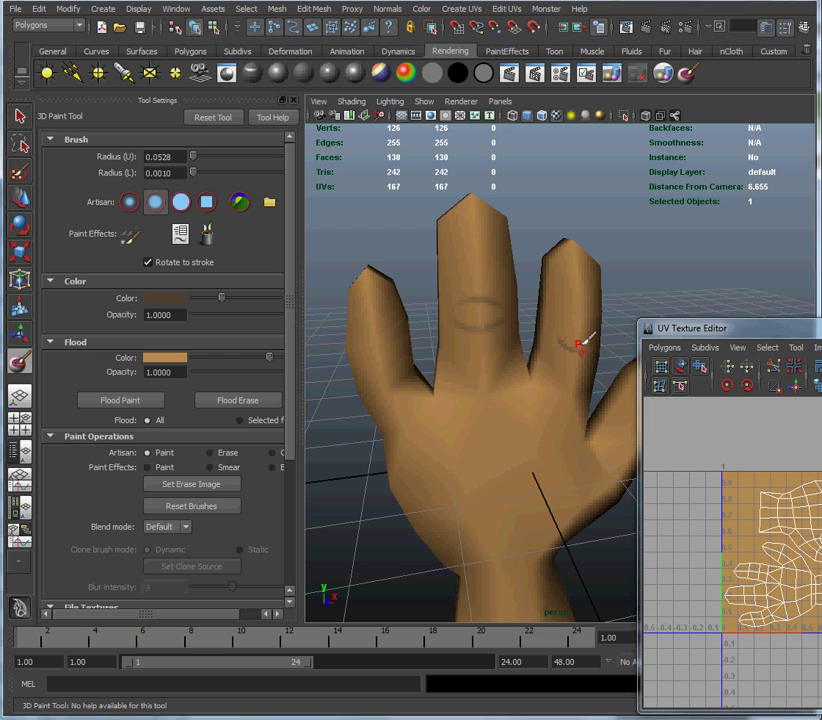
alt+drag(495, 349, 440, 343)
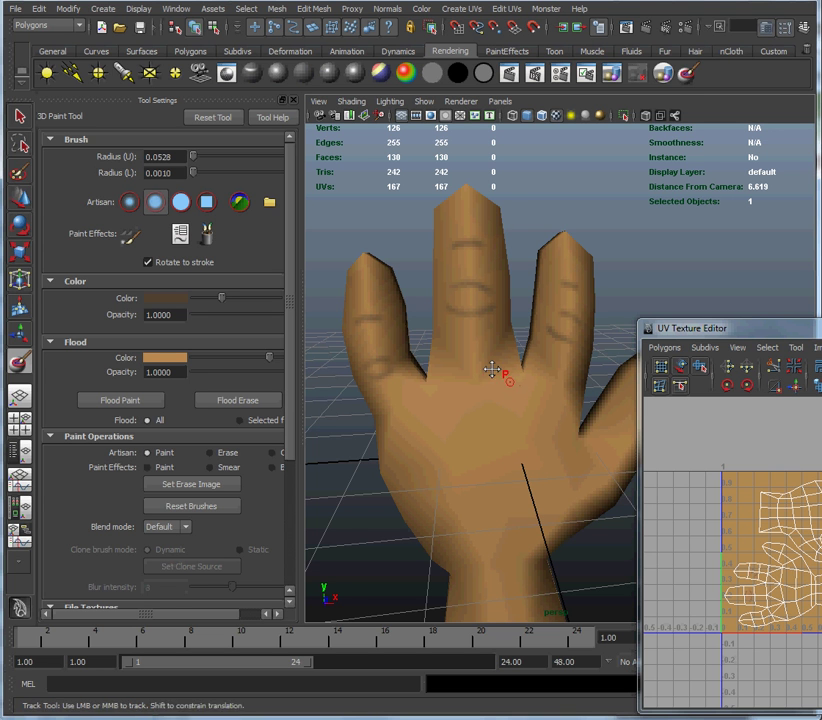
alt+middle_drag(492, 367, 410, 306)
alt+drag(410, 306, 426, 316)
alt+right_drag(426, 316, 428, 325)
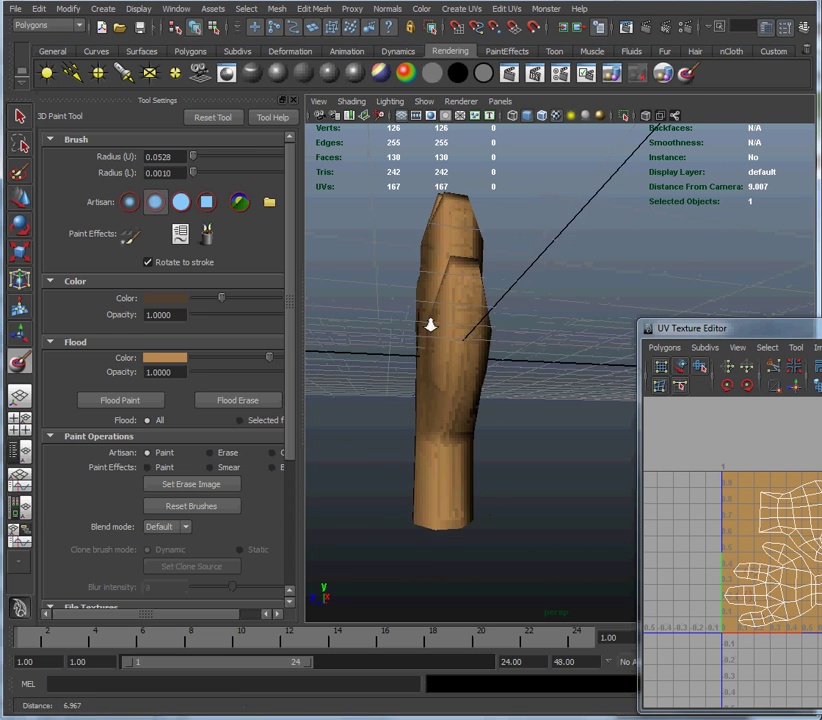
mouse_move(428, 325)
alt+mouse_down()
mouse_move(445, 330)
mouse_move(422, 355)
mouse_move(444, 349)
alt+mouse_up()
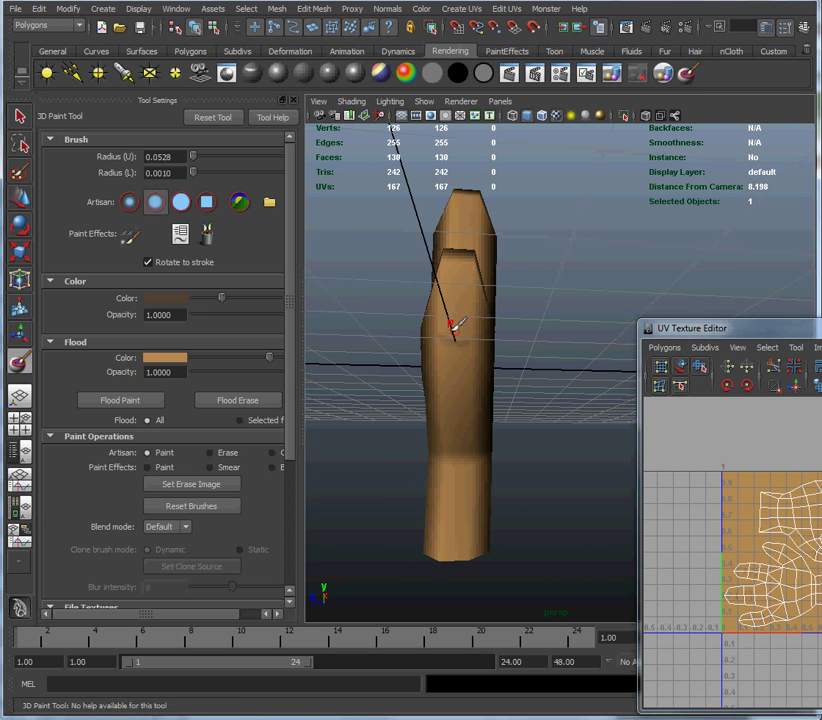
alt+drag(490, 402, 565, 330)
Step: Paint a dark crease line across the palm
mouse_move(565, 330)
alt+middle_down()
mouse_move(535, 292)
mouse_move(516, 284)
alt+middle_up()
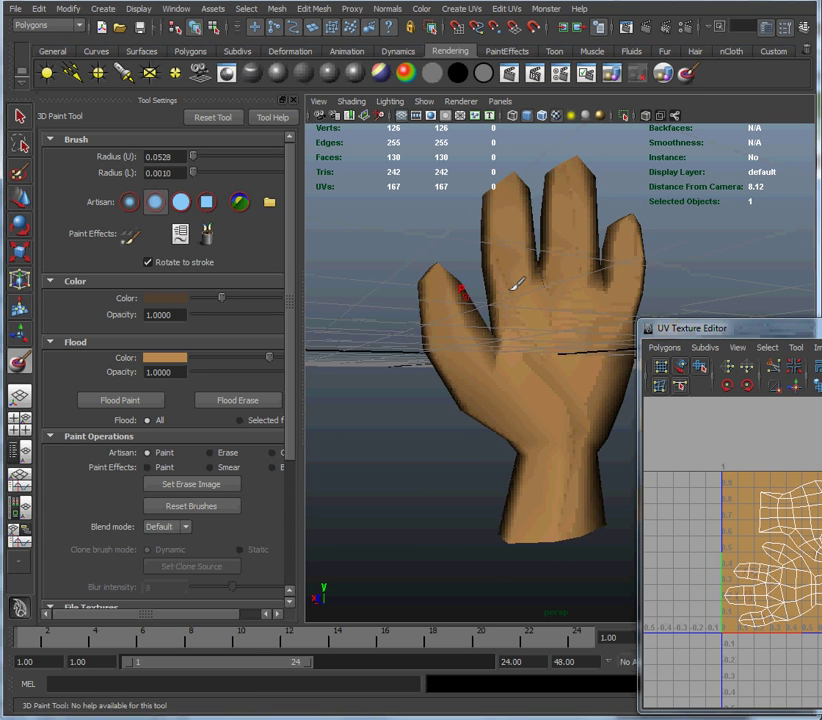
alt+drag(516, 284, 435, 312)
mouse_move(435, 312)
alt+right_down()
mouse_move(444, 323)
mouse_move(460, 318)
alt+right_up()
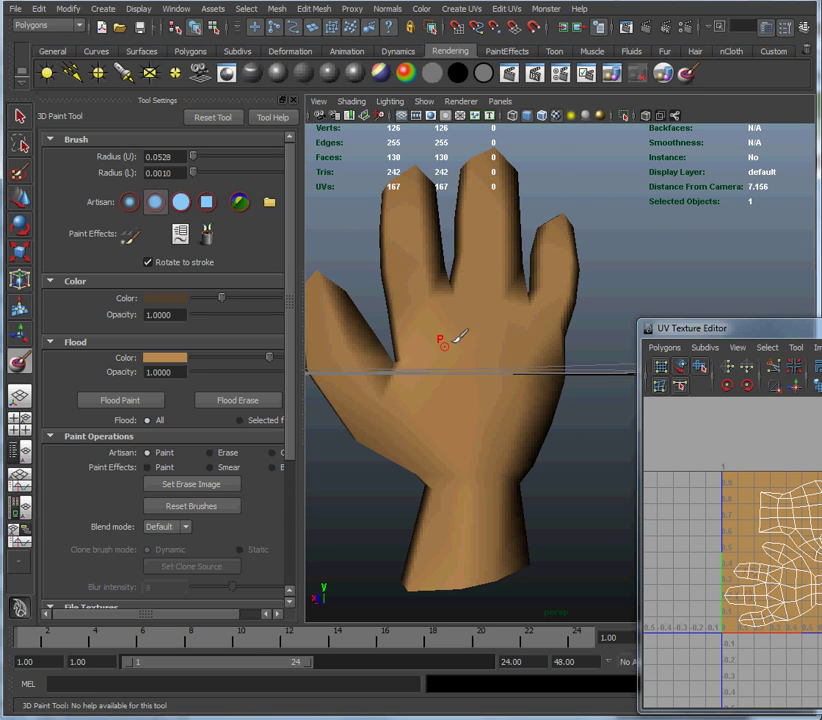
mouse_move(442, 344)
mouse_down()
mouse_move(529, 356)
mouse_move(488, 340)
mouse_move(530, 363)
mouse_move(528, 379)
mouse_move(491, 410)
mouse_move(490, 394)
mouse_move(478, 430)
mouse_move(500, 380)
mouse_up()
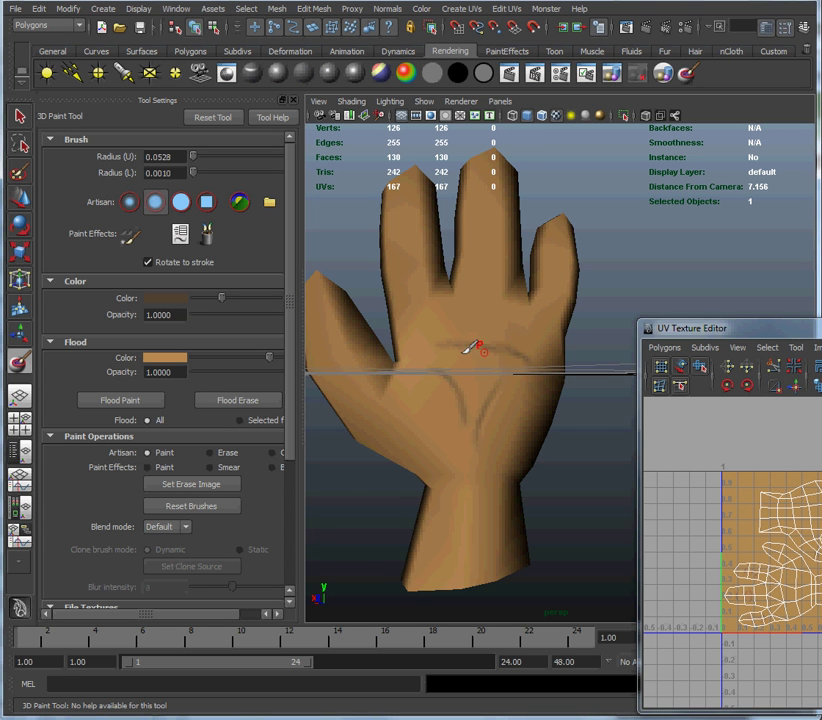
Step: Paint a curved crease on the palm and undo the stray strokes with Ctrl+Z
mouse_move(470, 343)
alt+mouse_down()
mouse_move(517, 347)
mouse_move(510, 363)
mouse_move(475, 336)
mouse_move(565, 367)
mouse_move(587, 338)
mouse_move(455, 348)
mouse_move(516, 345)
mouse_move(481, 349)
mouse_move(557, 373)
mouse_move(541, 361)
alt+mouse_up()
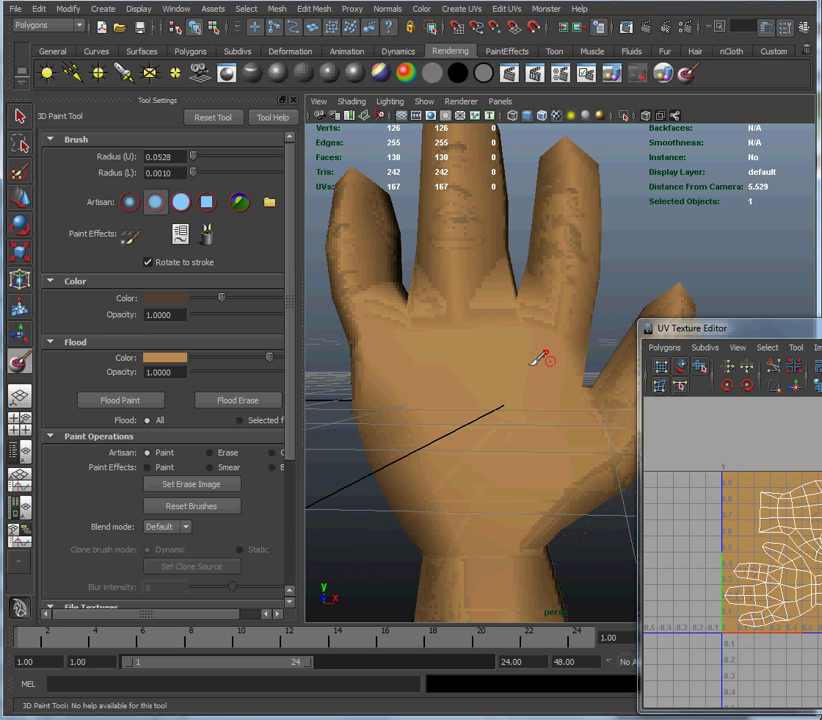
alt+drag(446, 385, 440, 367)
alt+drag(390, 356, 446, 382)
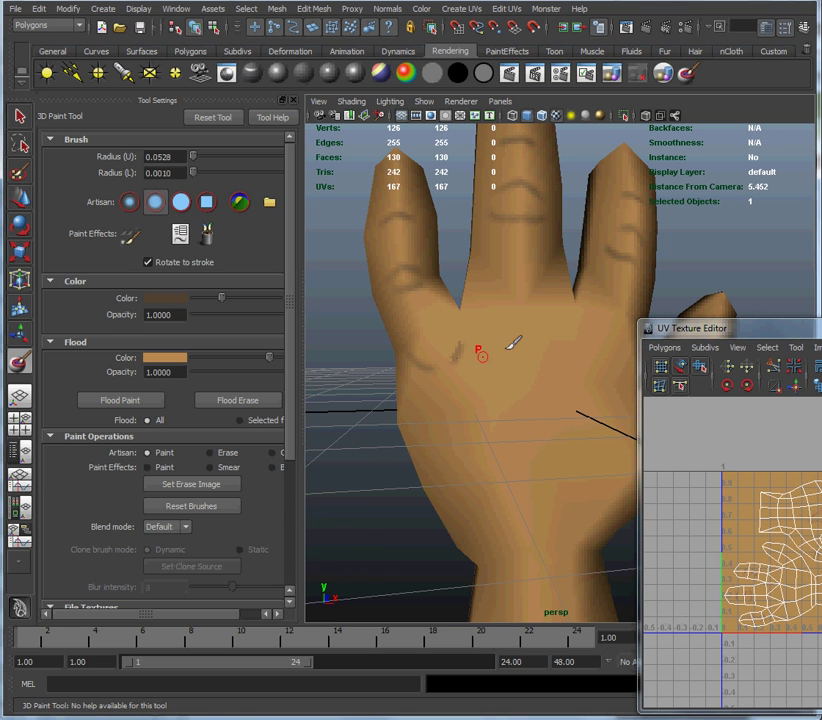
mouse_move(488, 320)
mouse_down()
mouse_move(506, 348)
mouse_move(339, 376)
mouse_up()
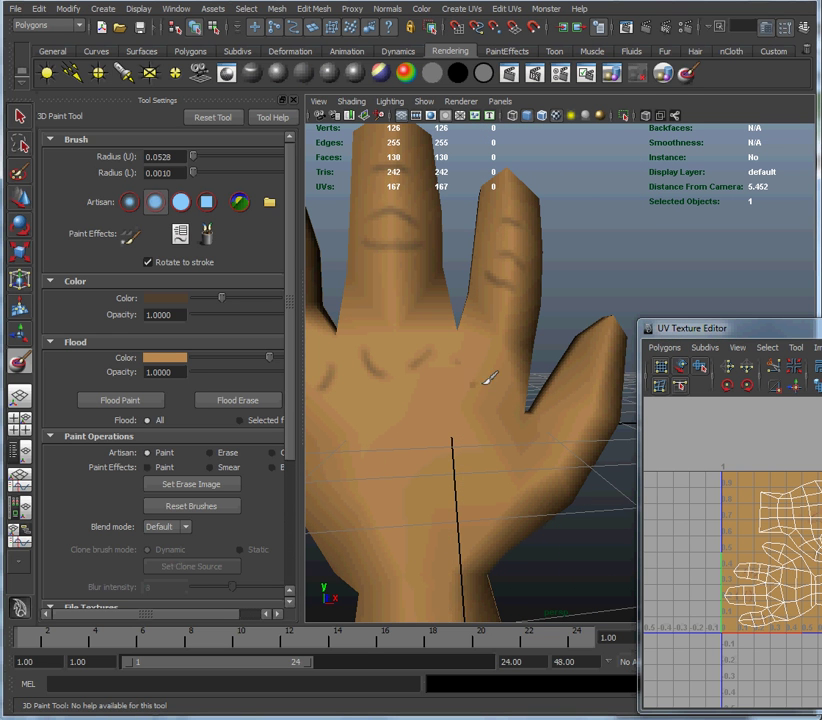
alt+middle_click(544, 338)
alt+middle_drag(544, 338, 587, 367)
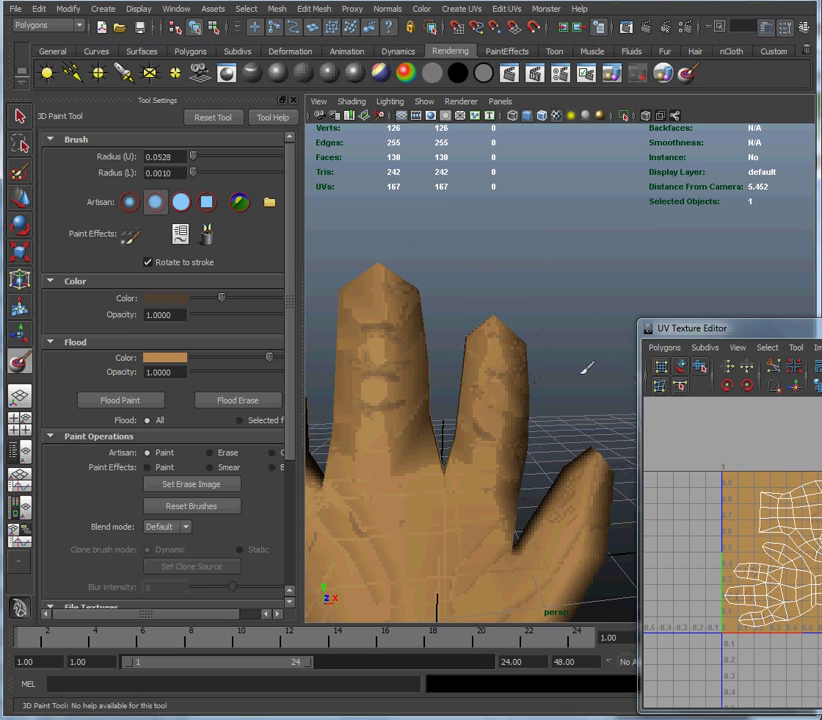
alt+right_drag(587, 367, 495, 376)
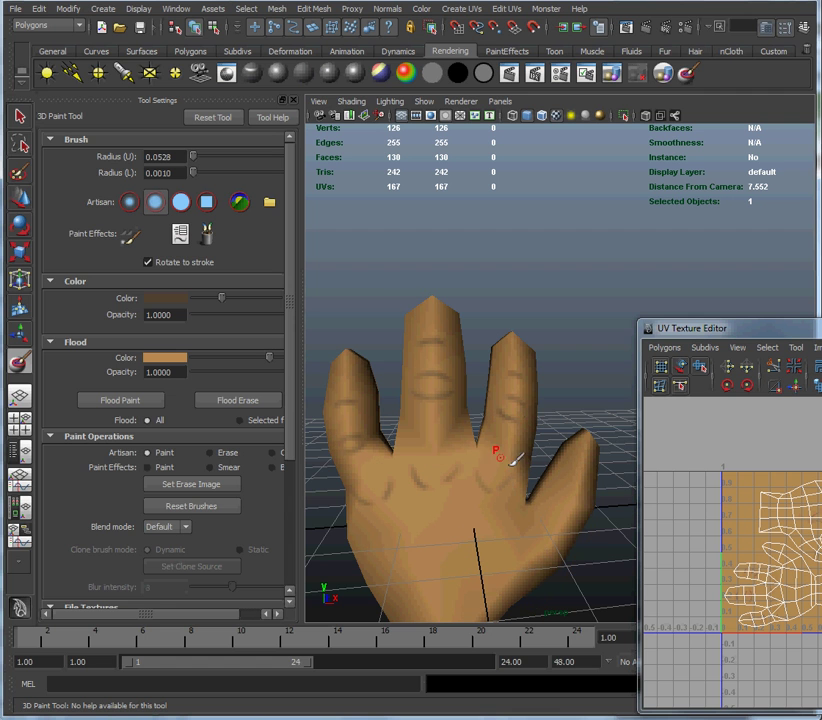
key(ctrl+z)
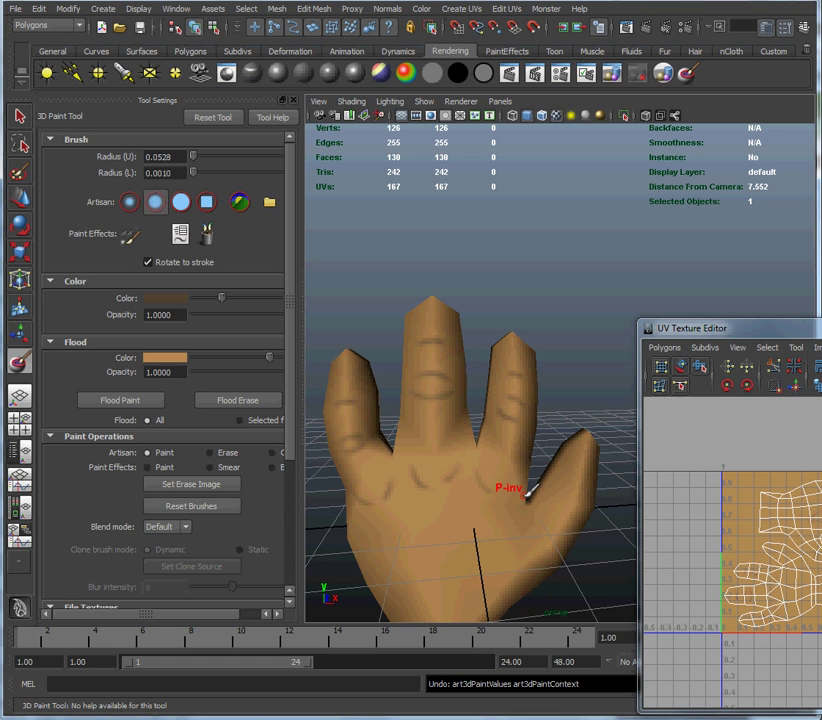
key(ctrl+z)
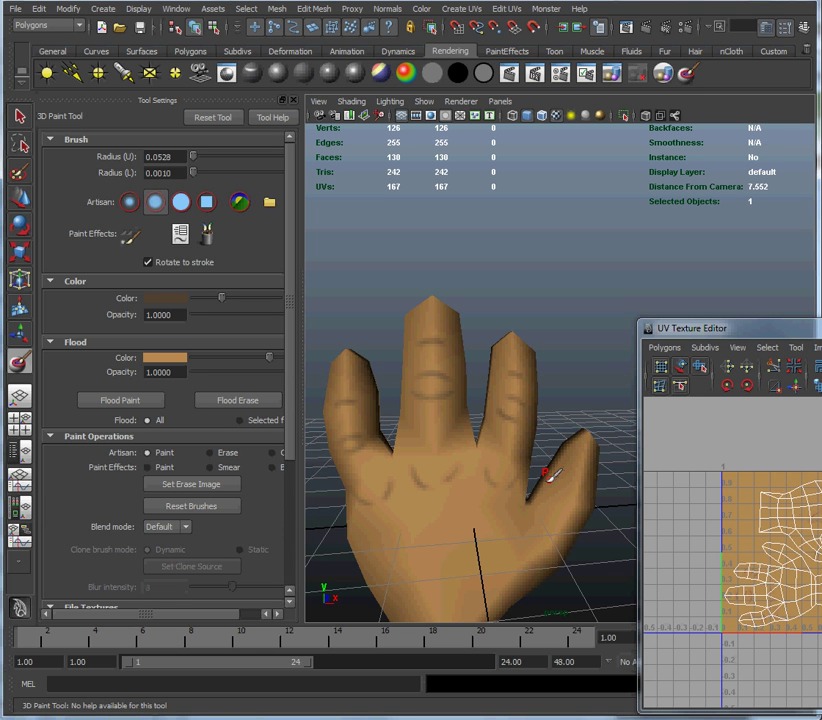
alt+drag(557, 450, 527, 428)
scroll(413, 406, up, 5)
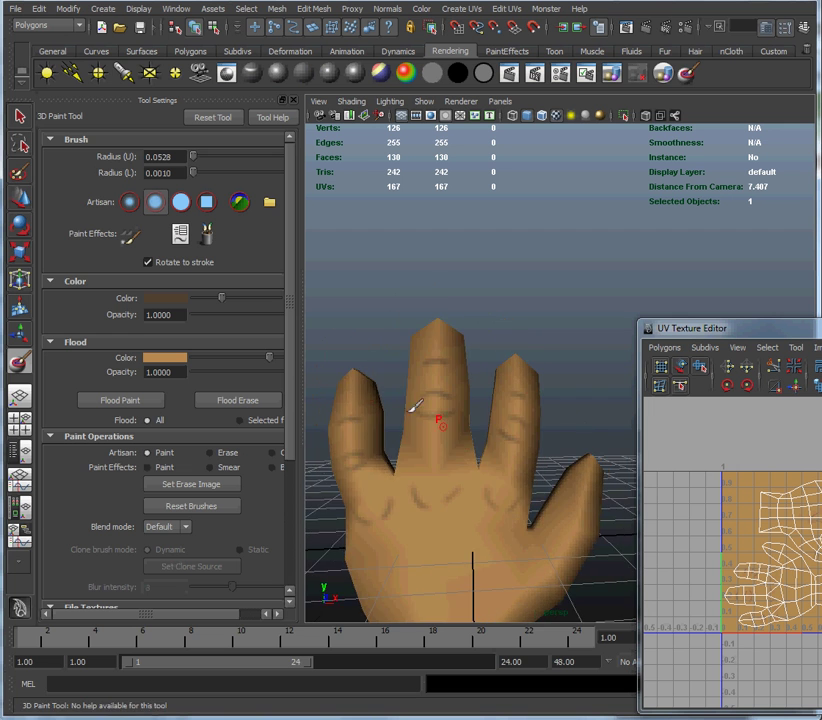
mouse_move(397, 401)
alt+mouse_down()
mouse_move(444, 420)
mouse_move(380, 402)
mouse_move(395, 378)
alt+mouse_up()
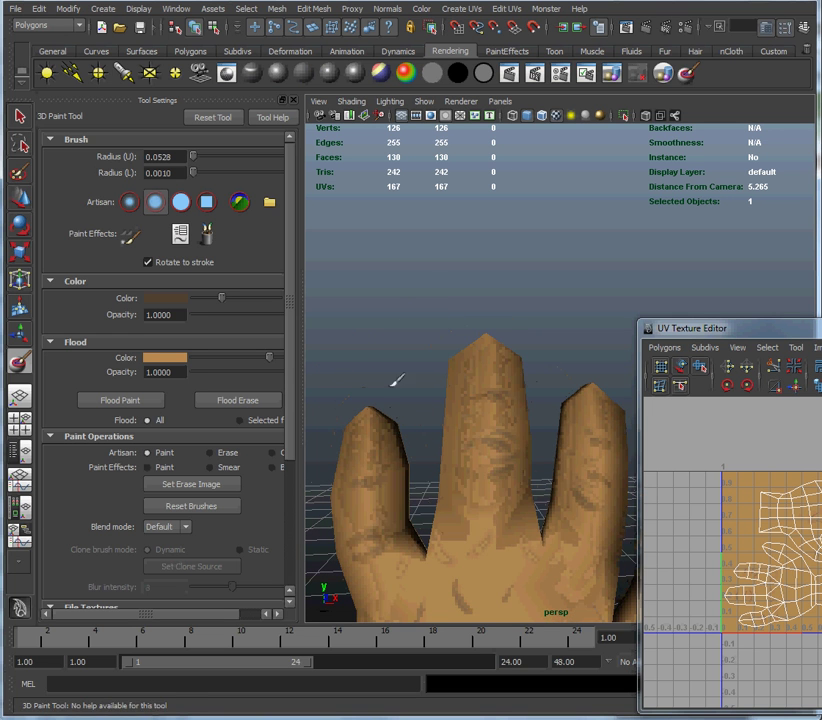
Step: Mix a pink nail colour and paint a pink patch on the middle fingertip
click(172, 298)
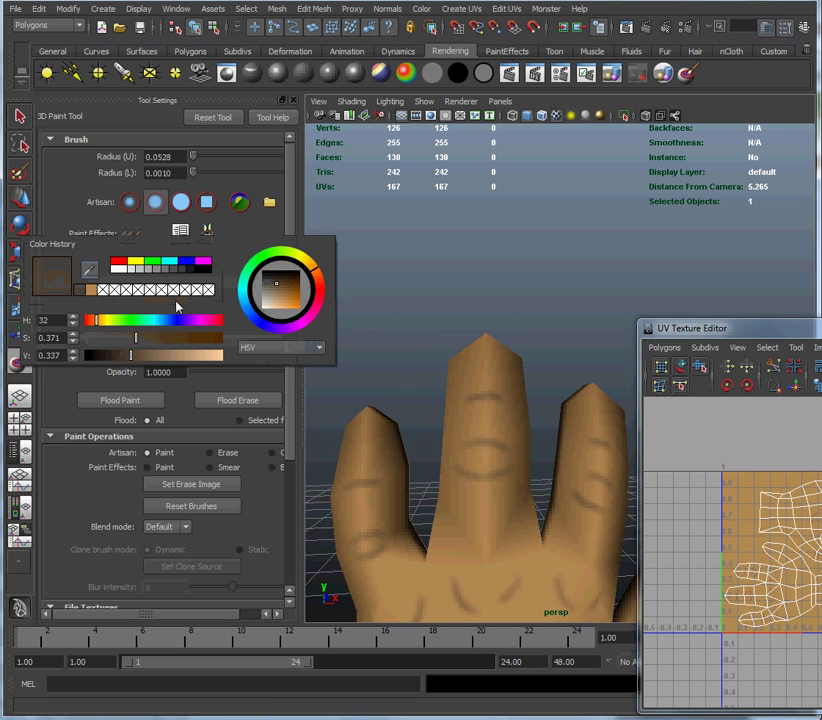
click(323, 287)
mouse_move(131, 355)
mouse_down()
mouse_move(177, 355)
mouse_move(146, 337)
mouse_up()
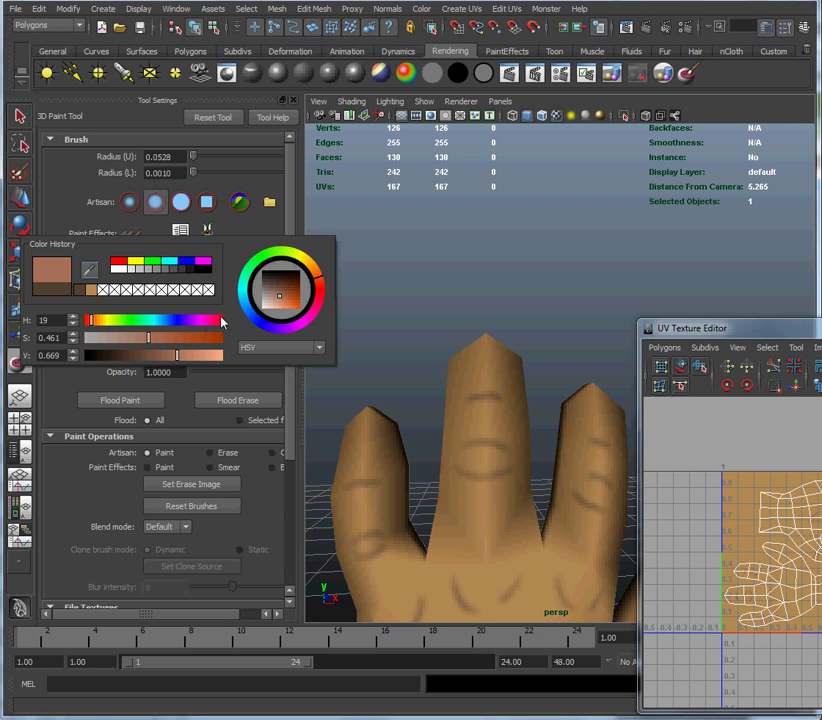
click(91, 322)
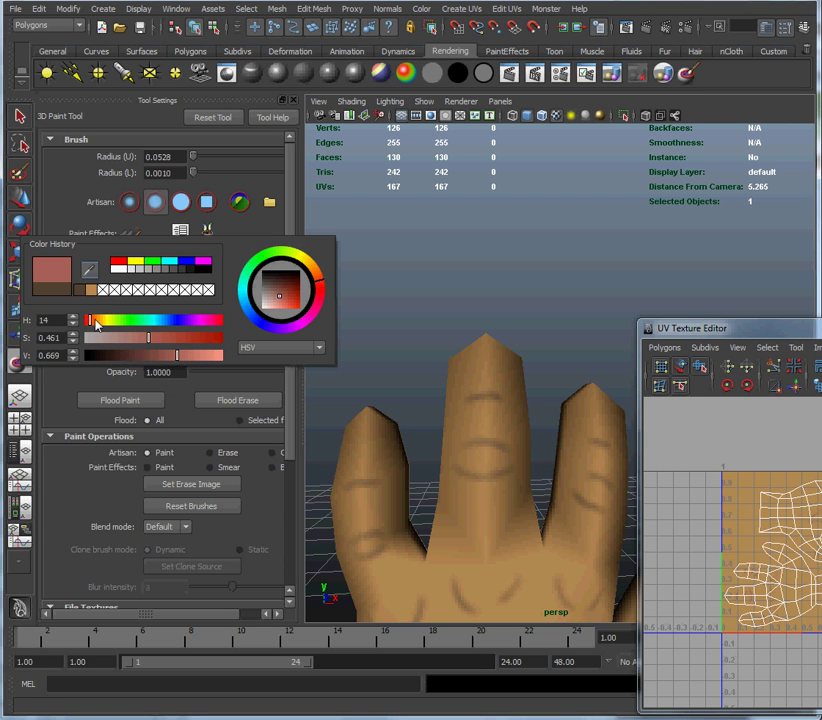
drag(194, 357, 190, 359)
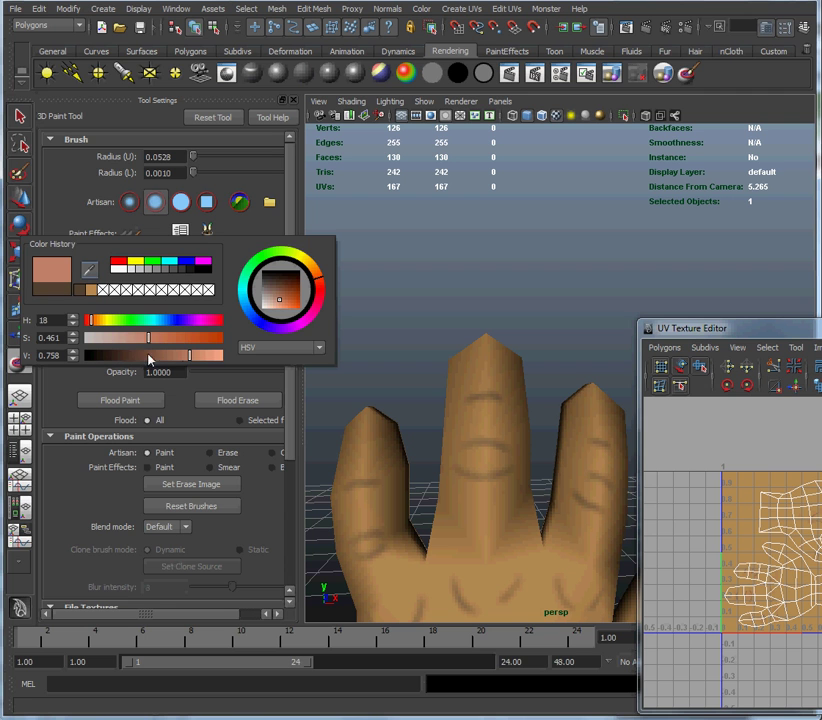
drag(140, 339, 143, 341)
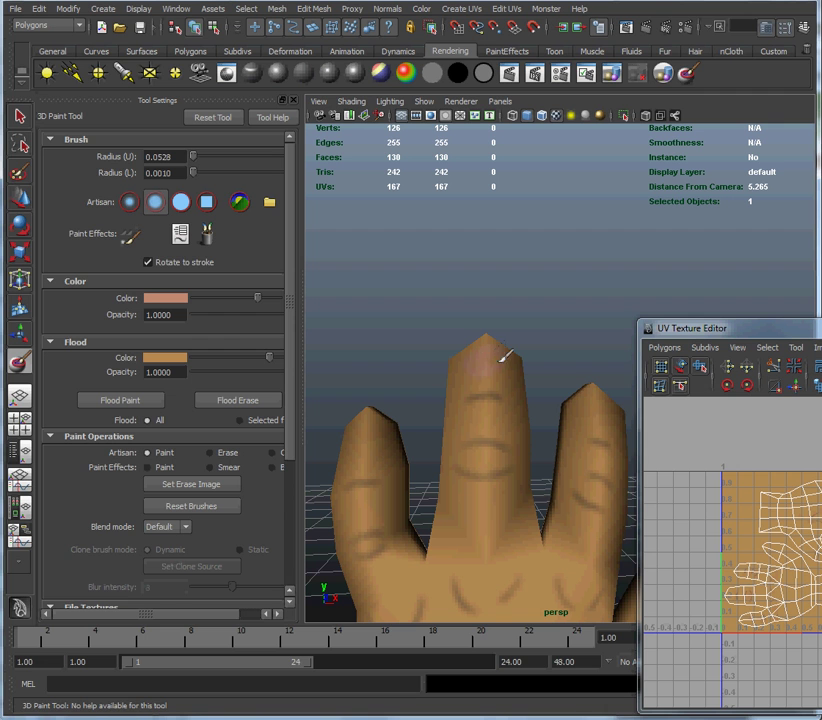
click(183, 298)
drag(149, 338, 125, 341)
drag(196, 356, 186, 356)
click(226, 321)
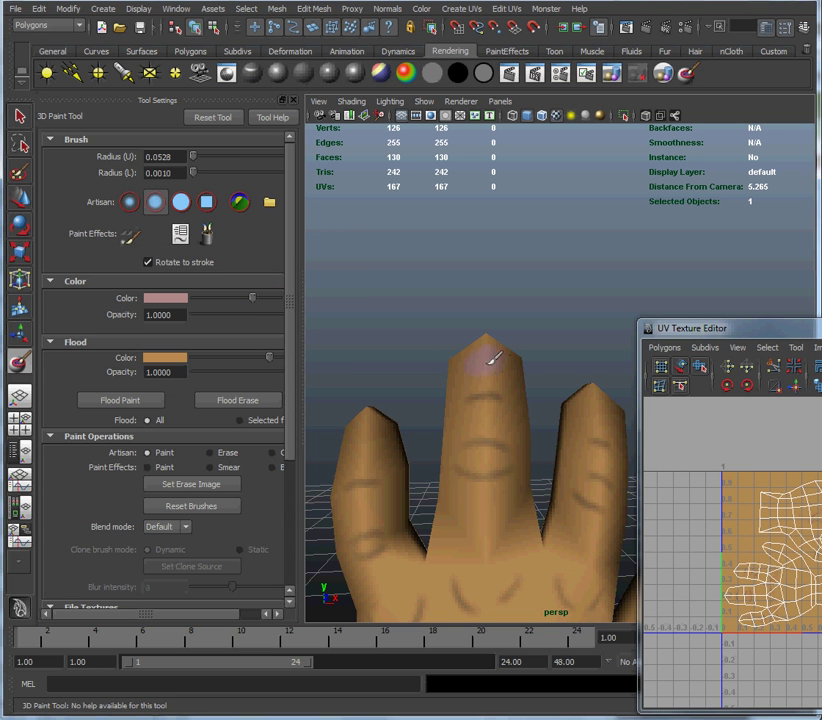
click(487, 357)
Step: Shift the paint colour to a warmer salmon pink with higher saturation and brightness
click(178, 300)
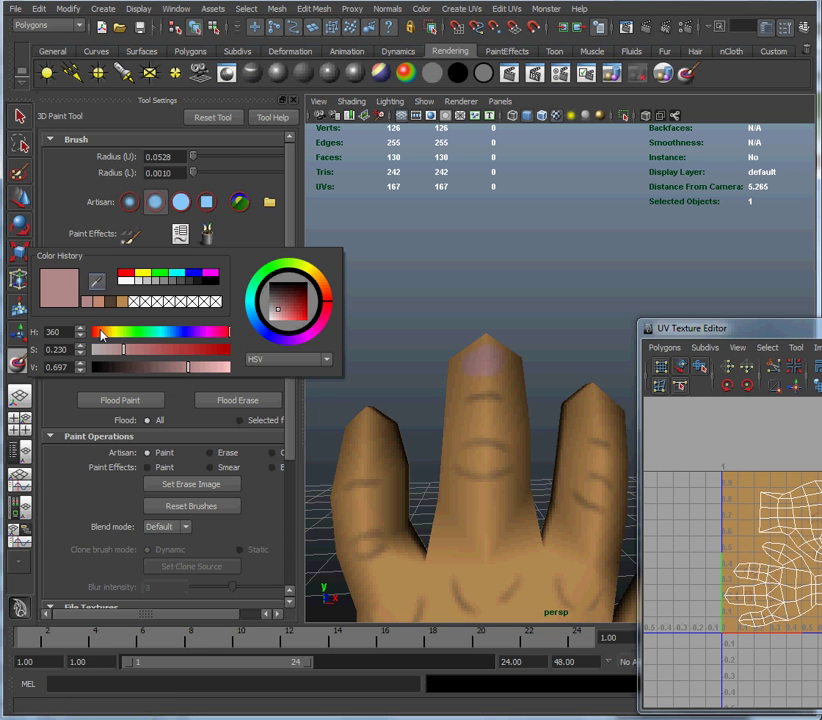
click(98, 332)
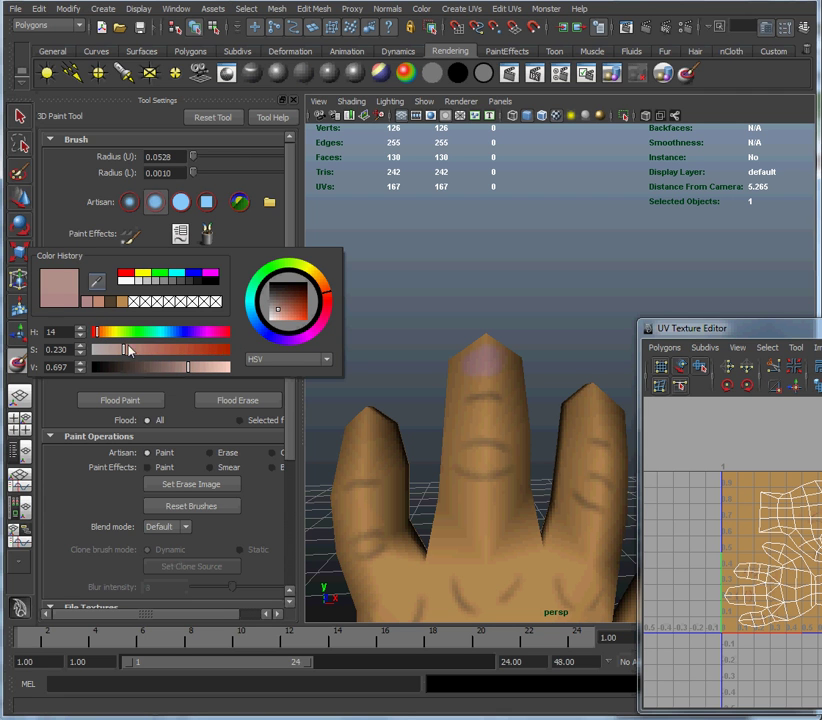
click(151, 351)
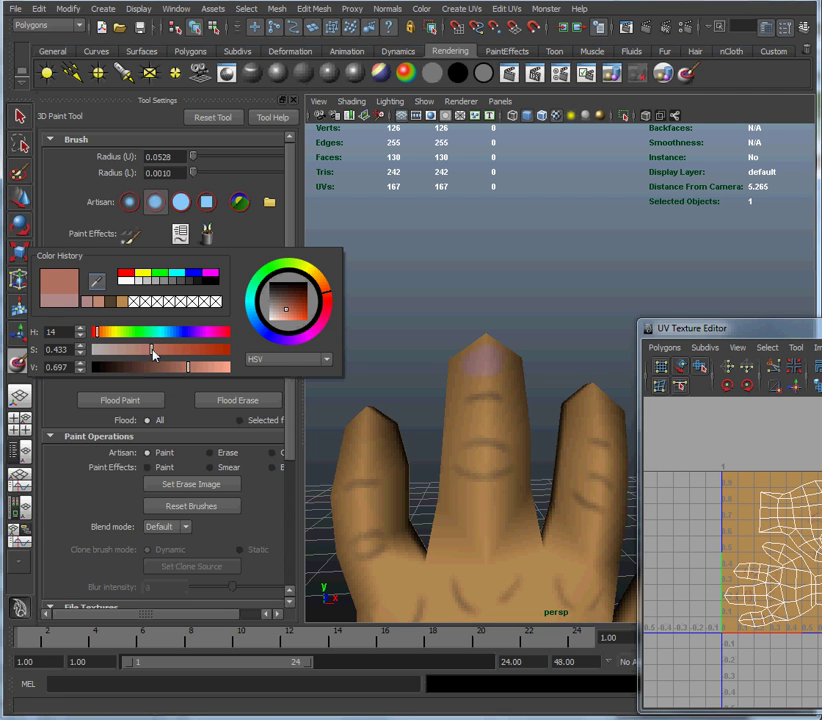
click(200, 368)
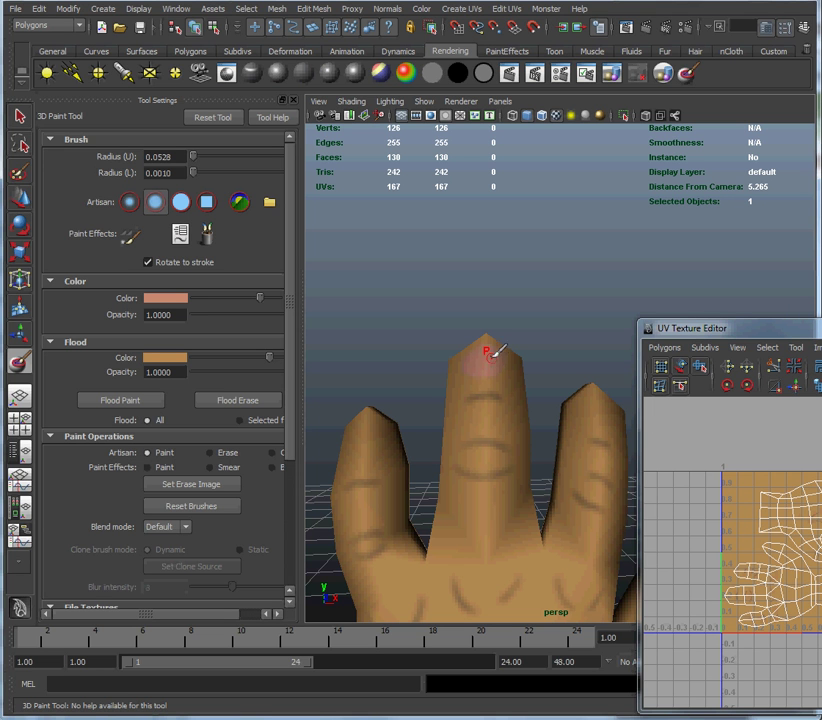
Step: Paint salmon-pink nail patches on the remaining fingertips, including the thumb
alt+drag(496, 345, 476, 432)
click(476, 432)
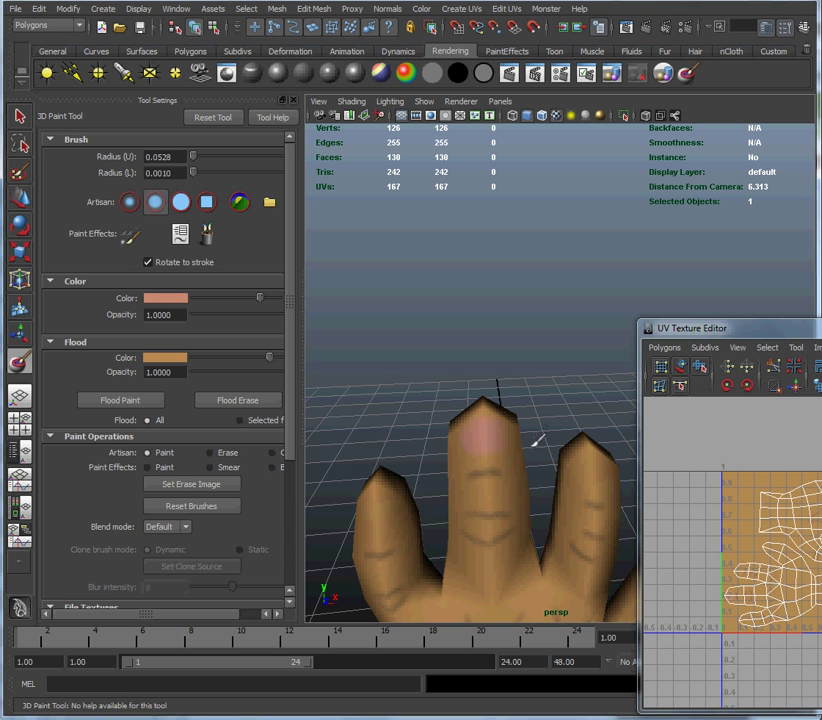
alt+drag(538, 440, 534, 345)
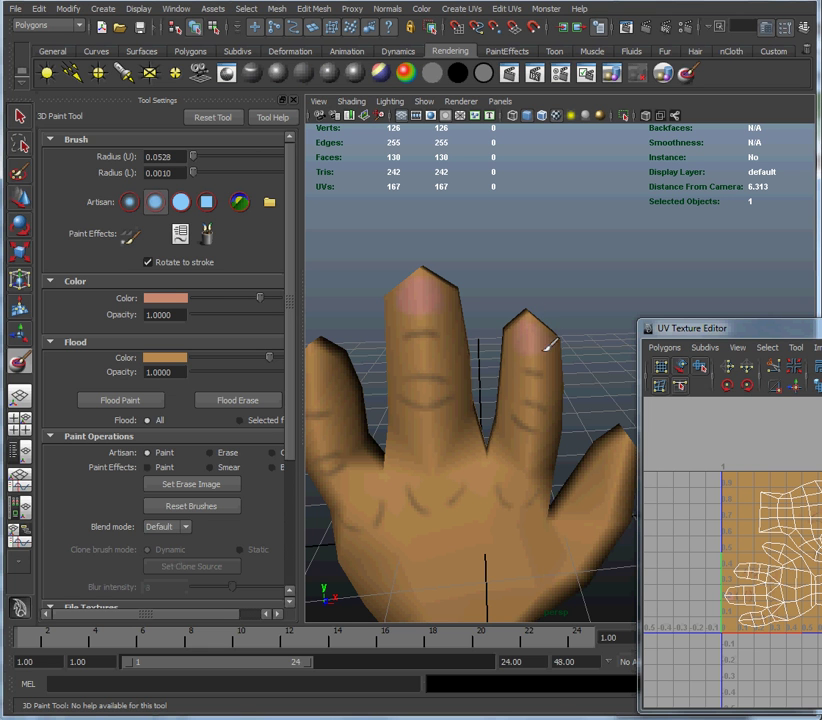
alt+drag(418, 336, 462, 305)
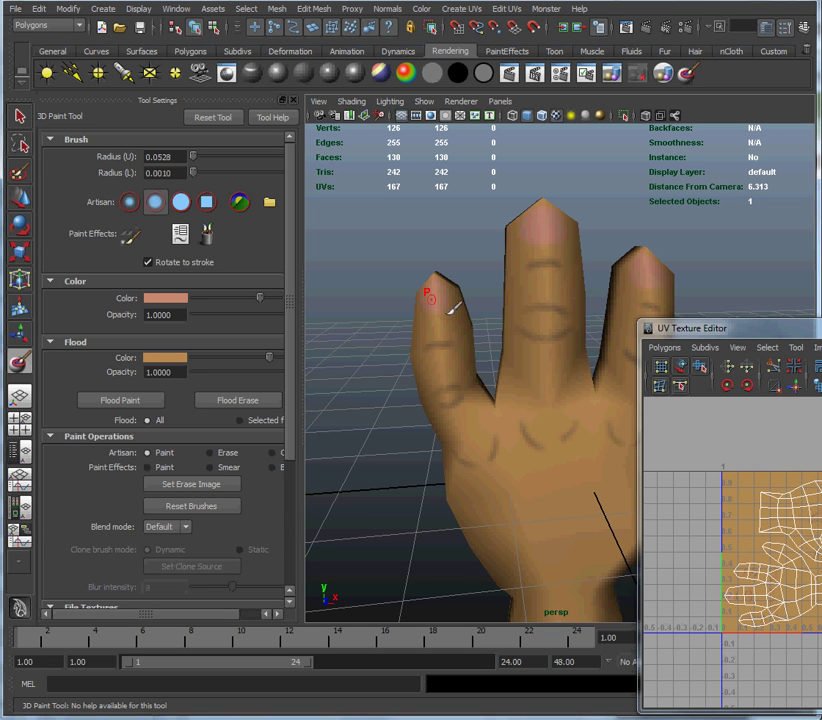
mouse_move(455, 312)
alt+mouse_down()
mouse_move(532, 339)
mouse_move(401, 341)
mouse_move(486, 334)
alt+mouse_up()
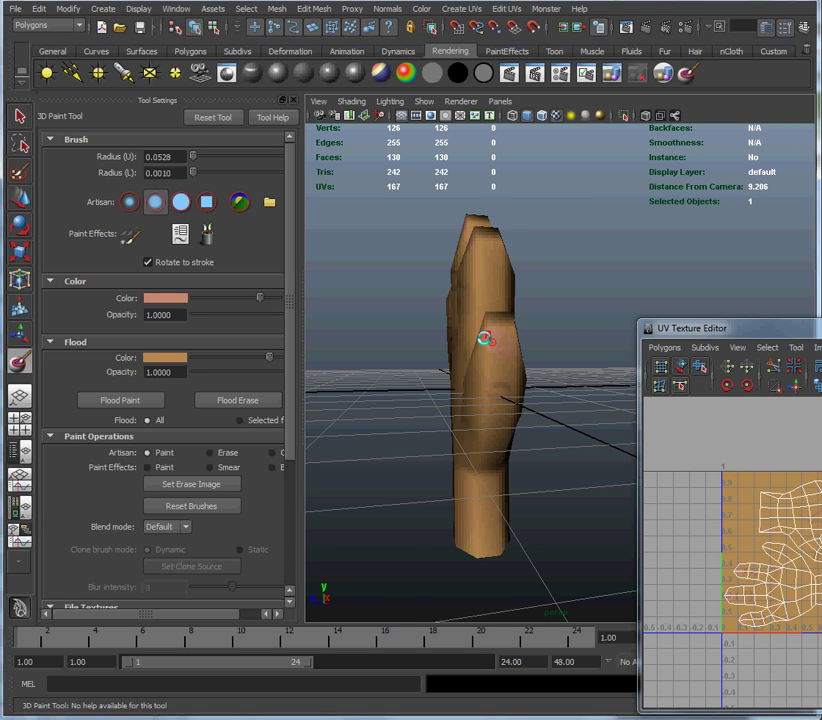
mouse_move(486, 339)
alt+right_down()
mouse_move(440, 327)
mouse_move(529, 331)
alt+right_up()
alt+drag(529, 331, 488, 338)
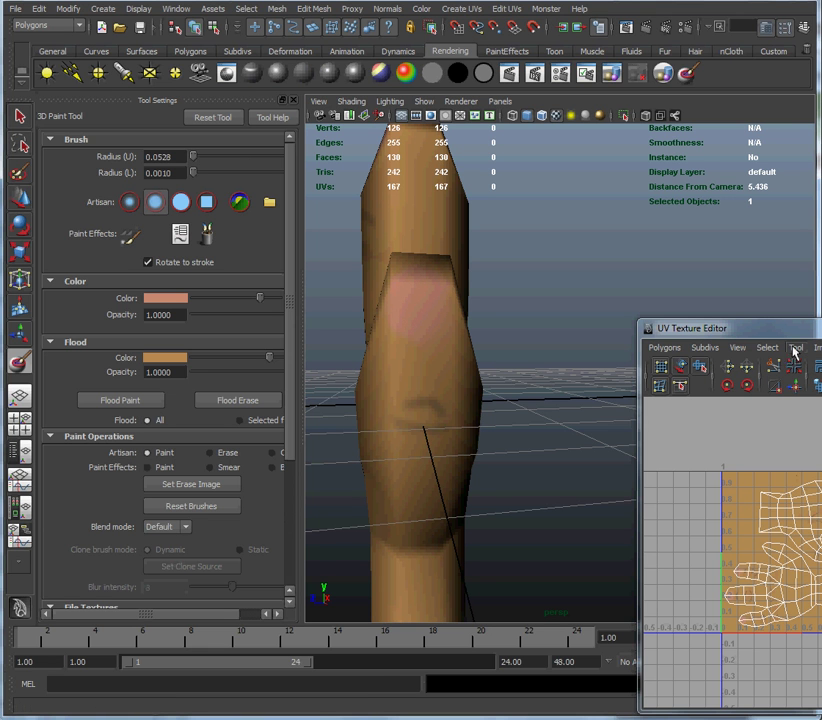
Step: Reposition the UV Texture Editor and frame both hand UV shells showing the pink nail marks
drag(793, 328, 718, 235)
alt+right_drag(669, 376, 716, 408)
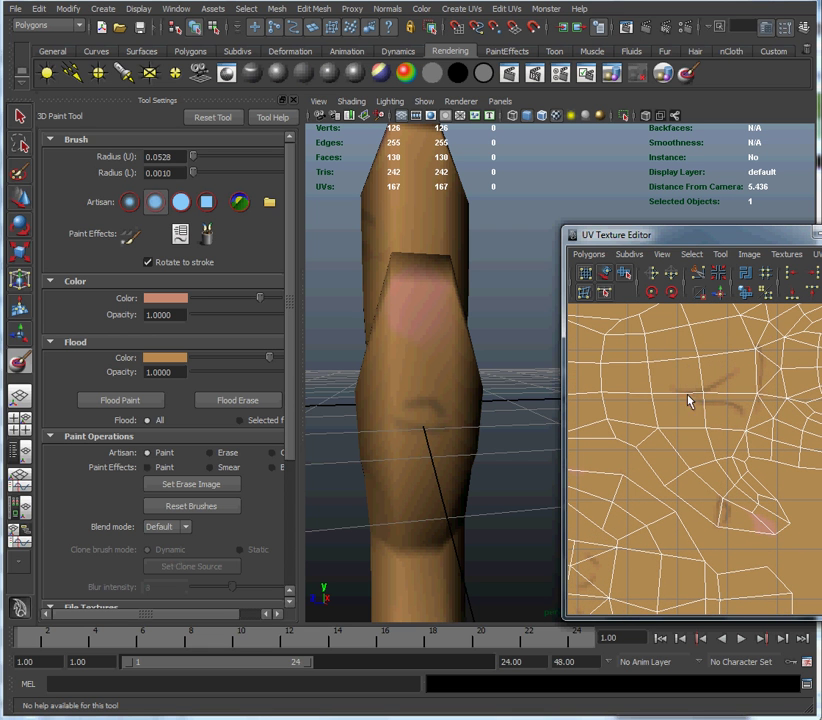
alt+middle_drag(720, 388, 774, 411)
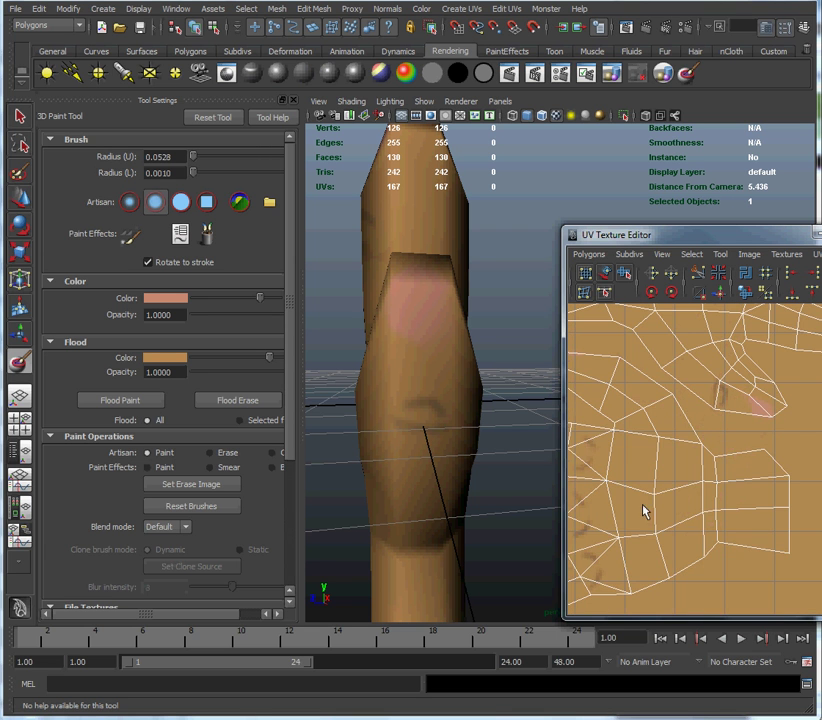
alt+right_drag(646, 510, 673, 498)
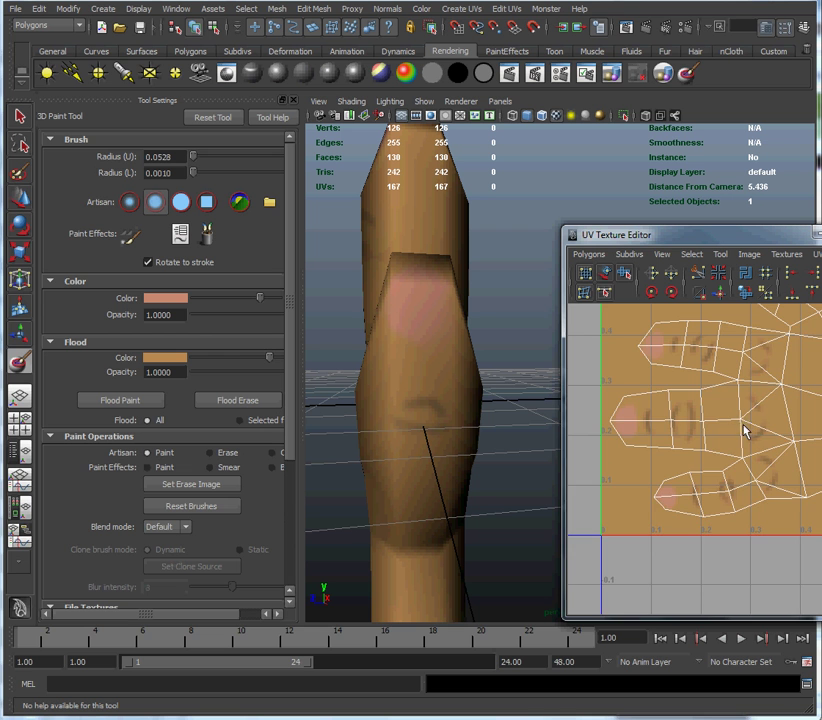
mouse_move(752, 440)
alt+middle_down()
mouse_move(694, 465)
mouse_move(757, 430)
alt+middle_up()
alt+right_drag(757, 430, 605, 435)
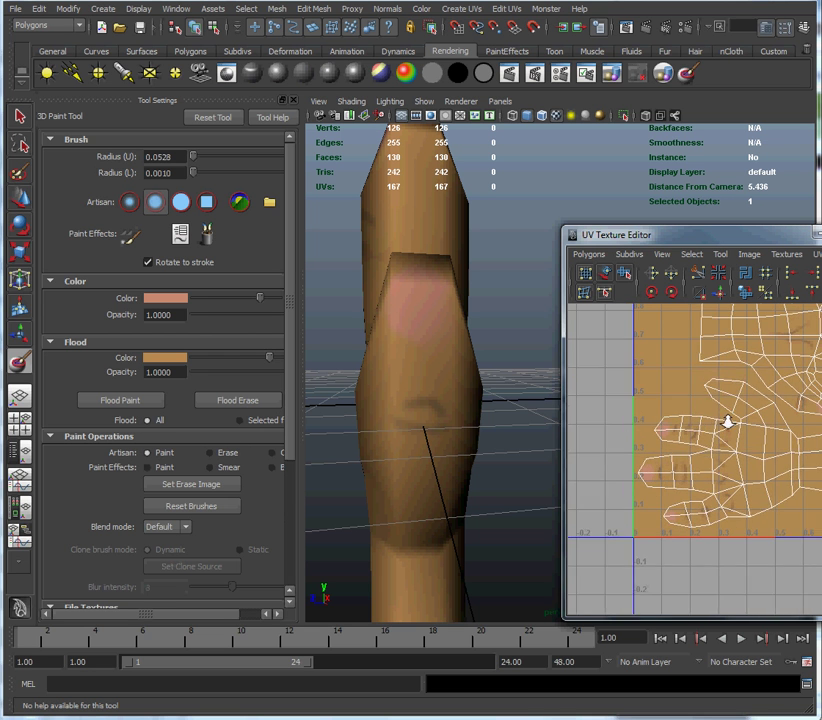
alt+right_drag(728, 422, 765, 435)
alt+middle_drag(765, 435, 754, 463)
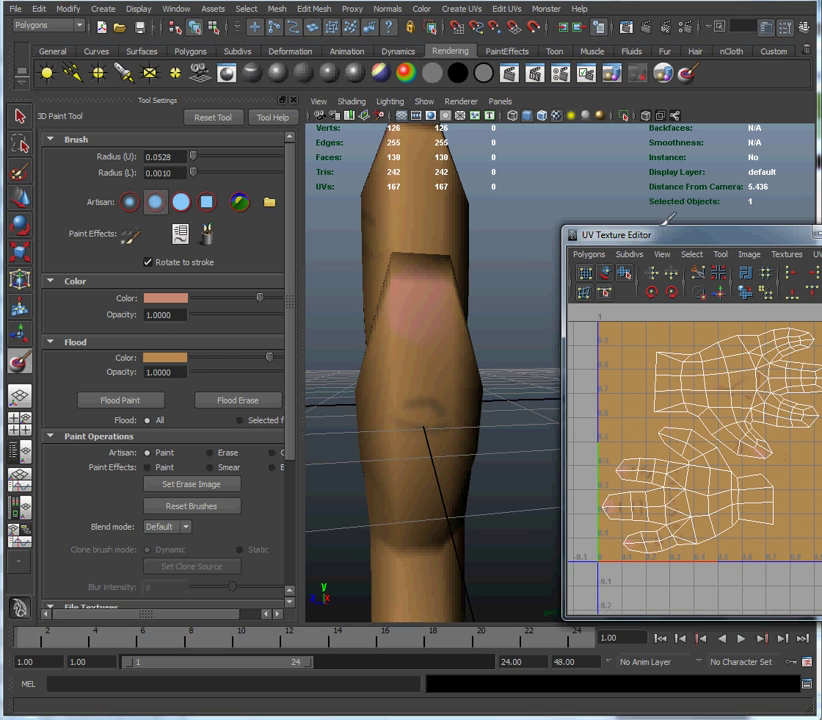
drag(679, 236, 741, 247)
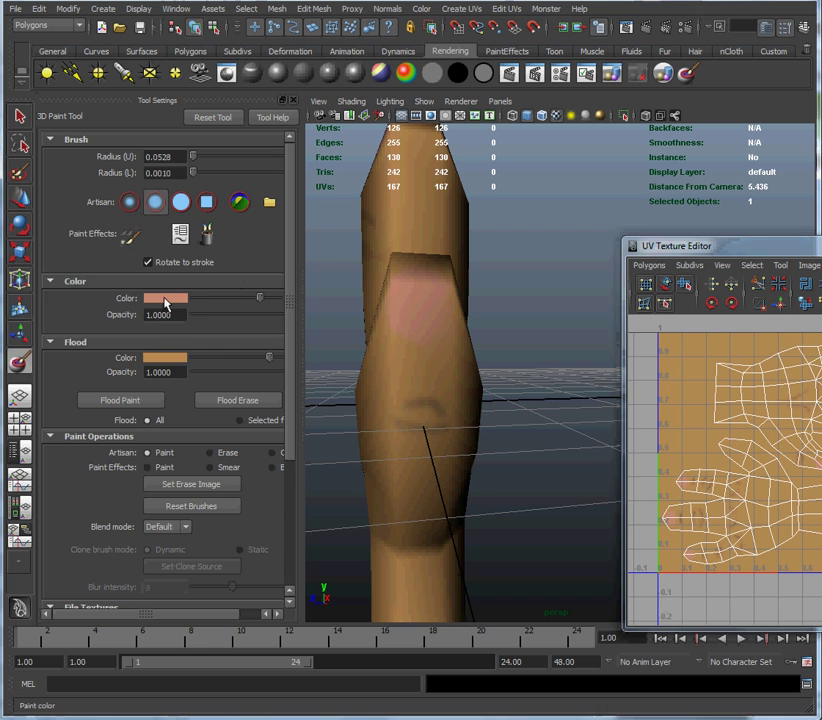
Step: Set the brush colour to pale pink (S 0.090, V 0.876) and paint a cuticle stroke across the nail
click(170, 298)
drag(95, 340, 89, 340)
drag(186, 356, 197, 360)
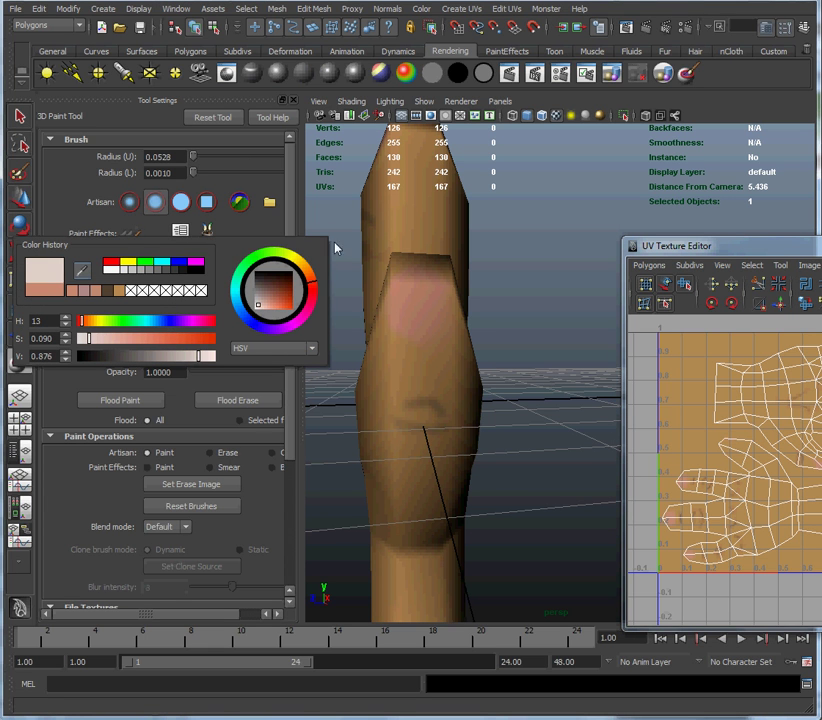
drag(411, 327, 447, 328)
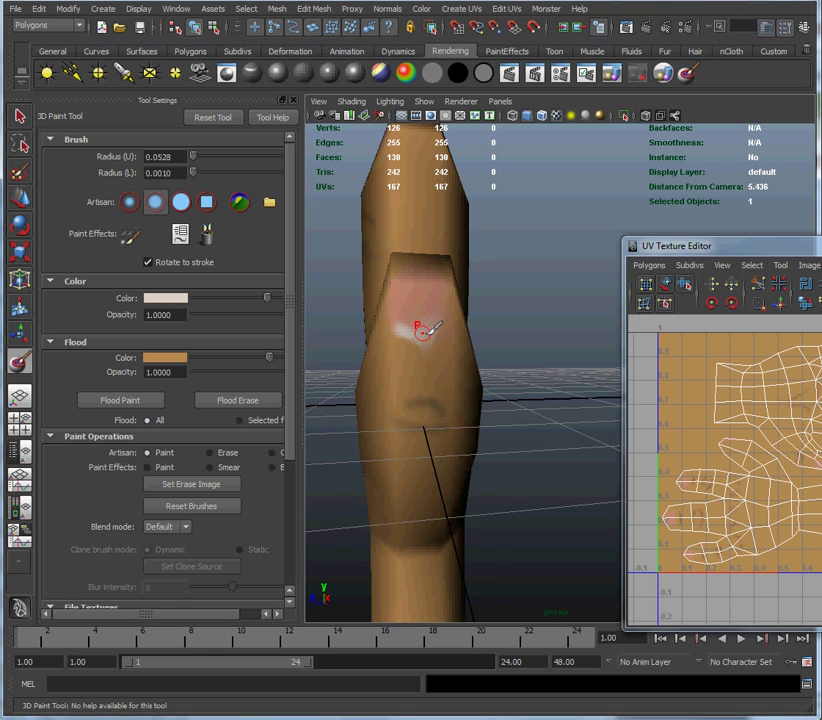
alt+drag(444, 327, 430, 332)
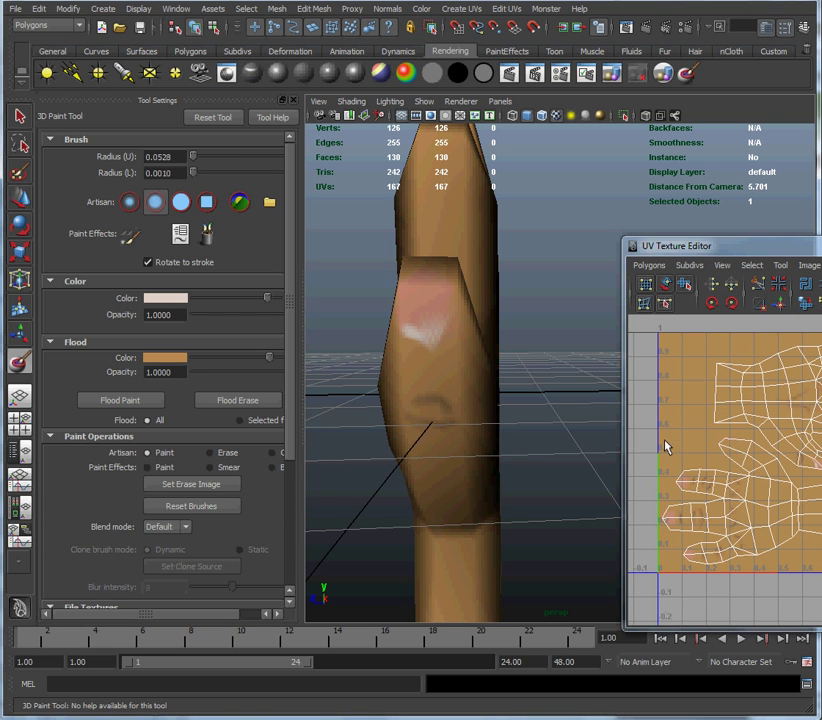
Step: In UV vertex mode, move the fingertip UV down to shift the nail's pink and white marks
alt+right_drag(667, 447, 813, 407)
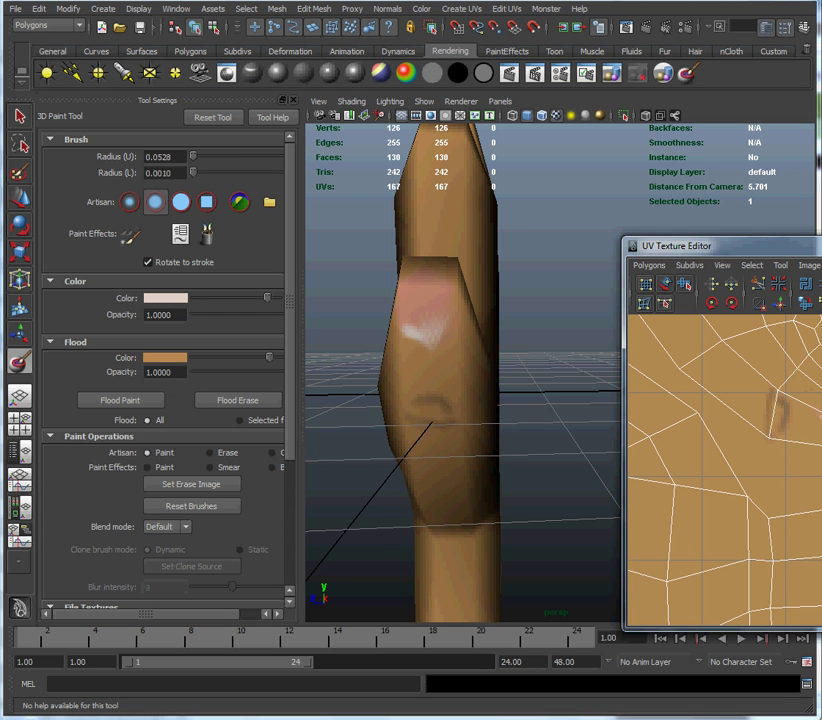
right_click(815, 405)
click(773, 405)
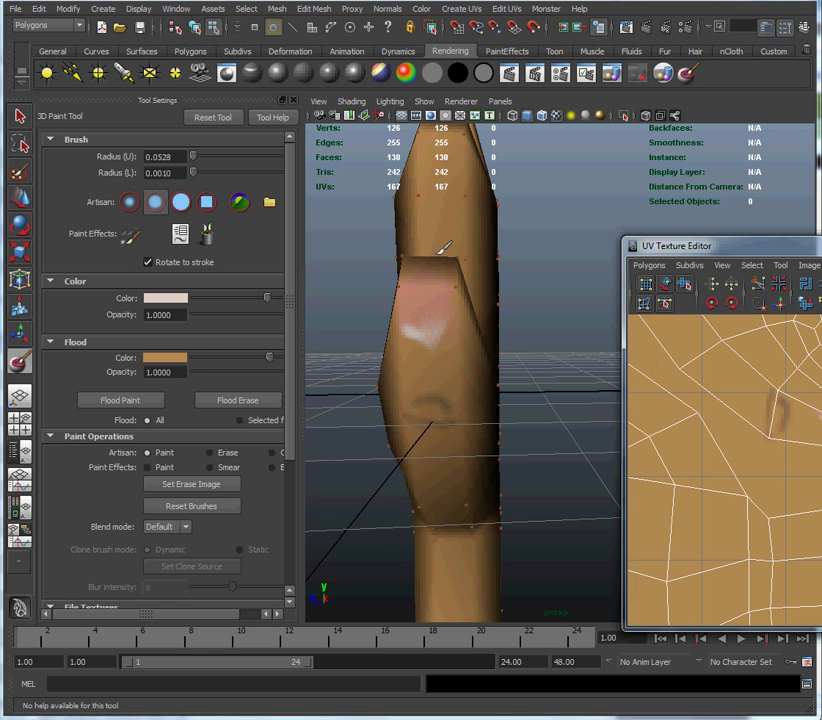
click(19, 116)
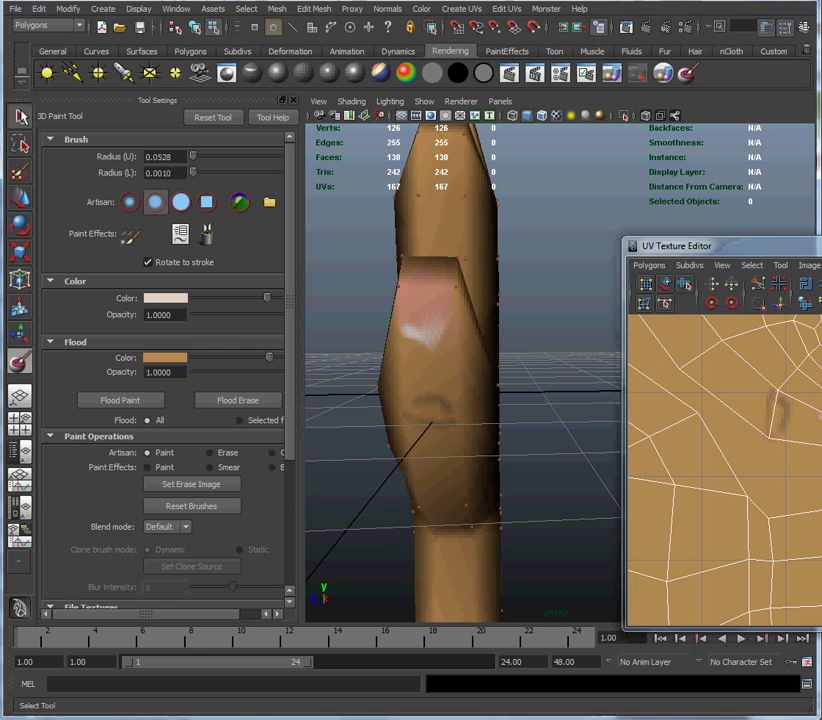
right_click(815, 446)
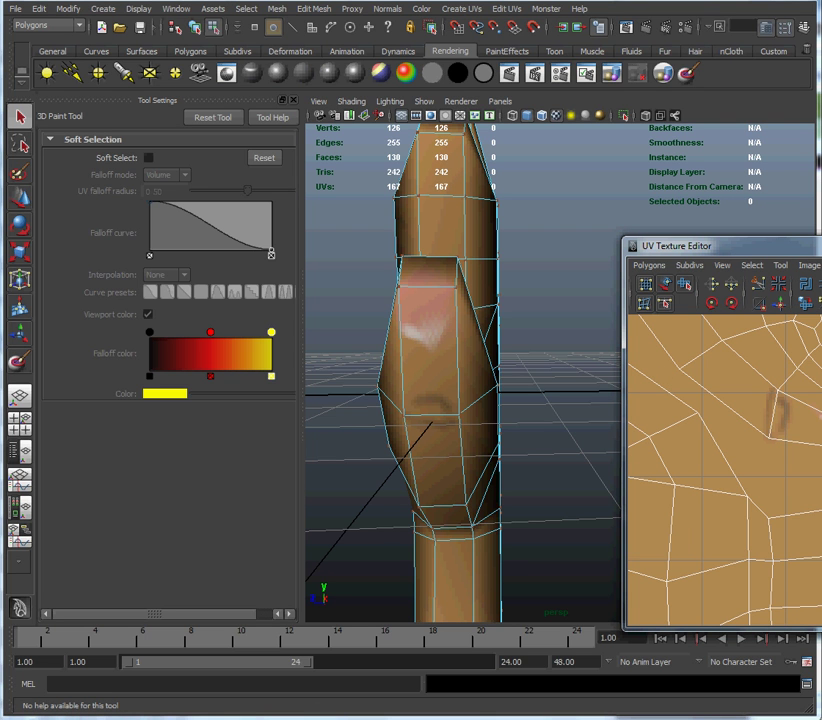
key(w)
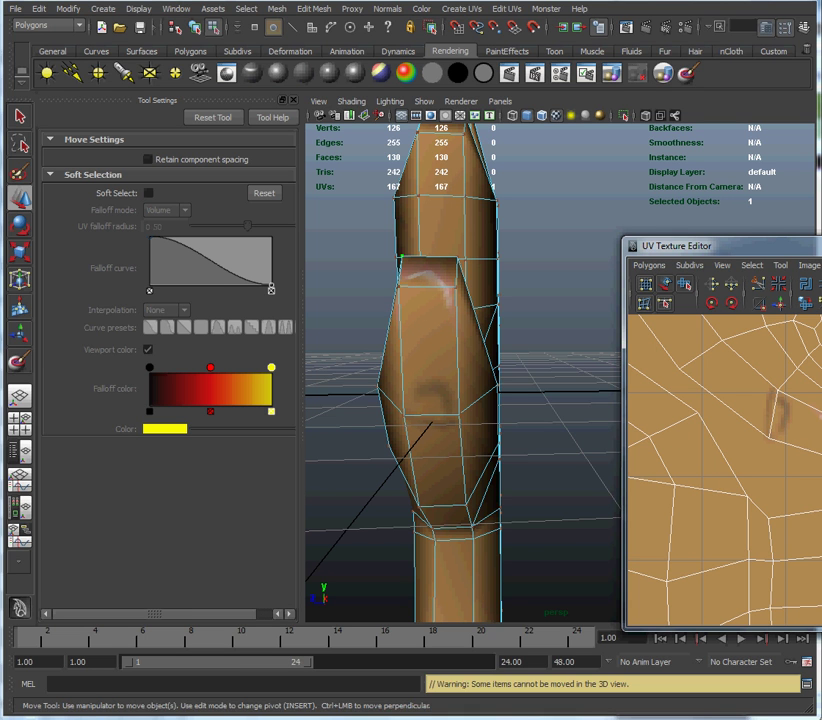
click(818, 420)
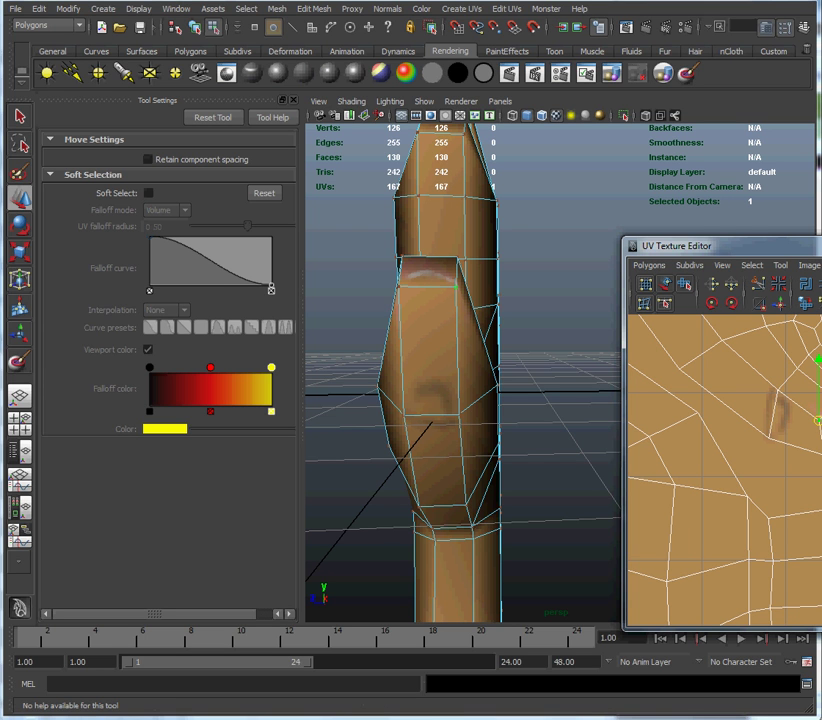
mouse_move(818, 462)
mouse_down()
mouse_move(818, 497)
mouse_move(820, 470)
mouse_up()
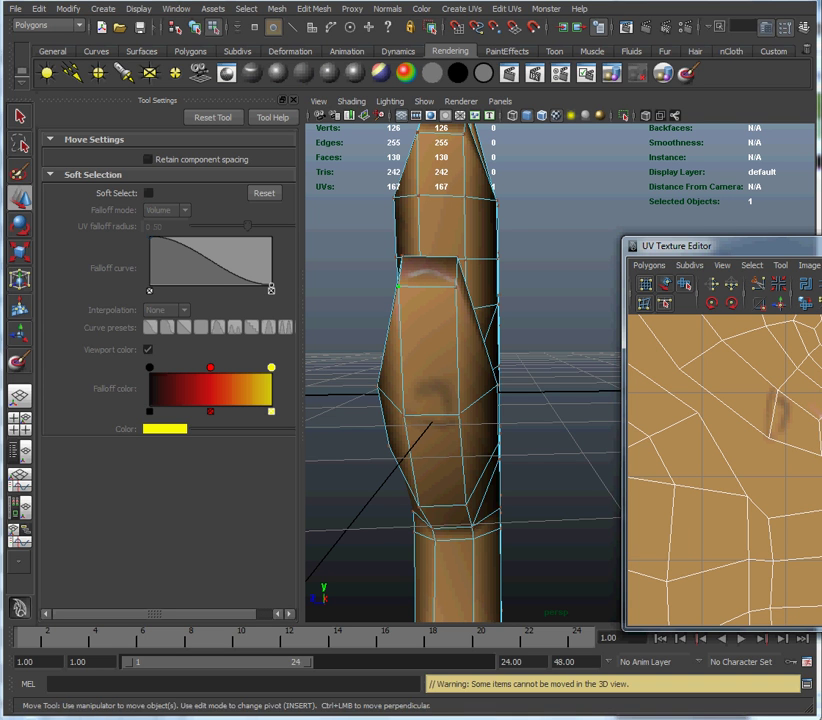
click(20, 116)
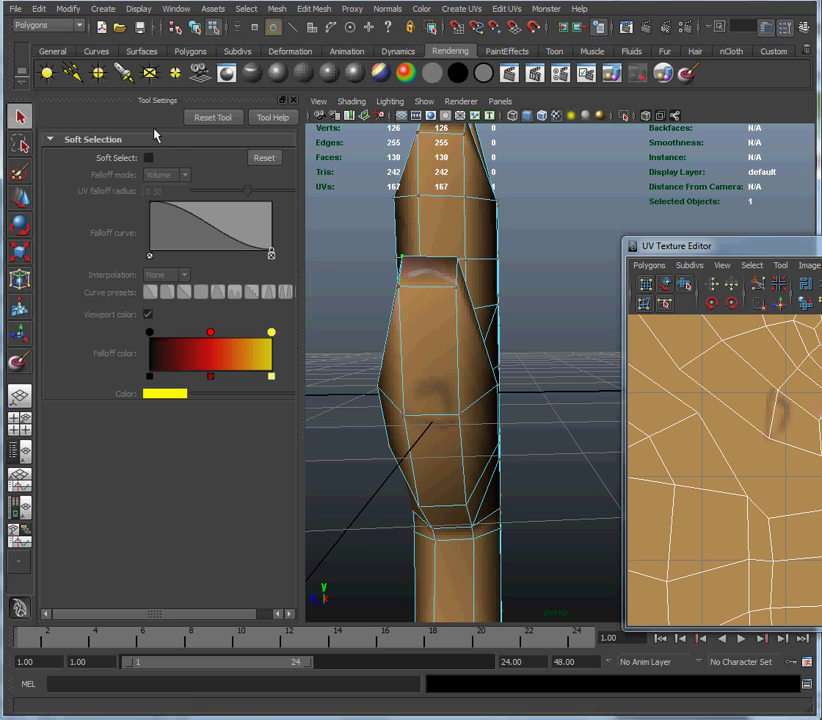
Step: Reselect the whole hand mesh and return to painting with the 3D Paint Tool
right_drag(440, 180, 463, 170)
click(468, 172)
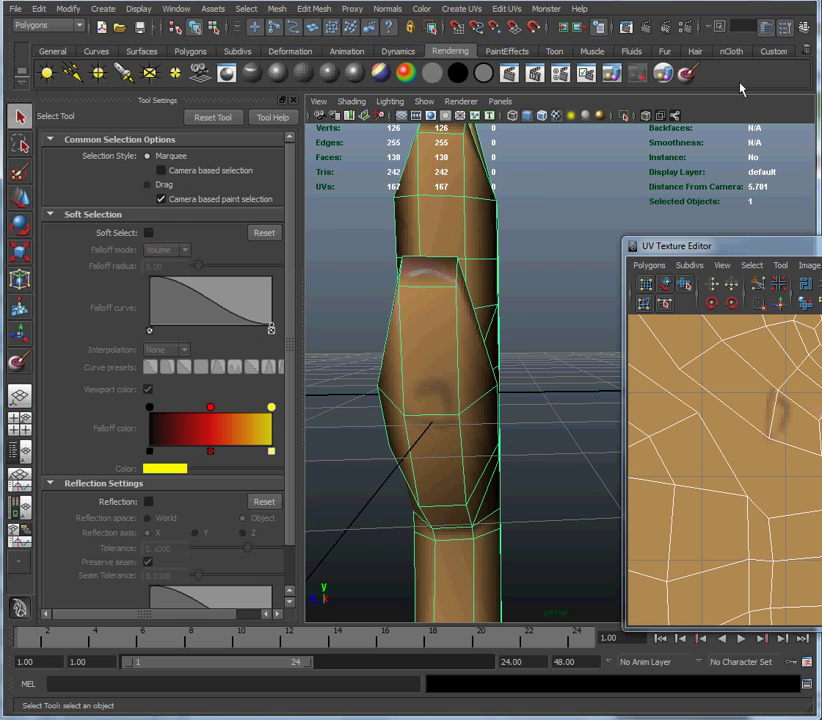
click(688, 74)
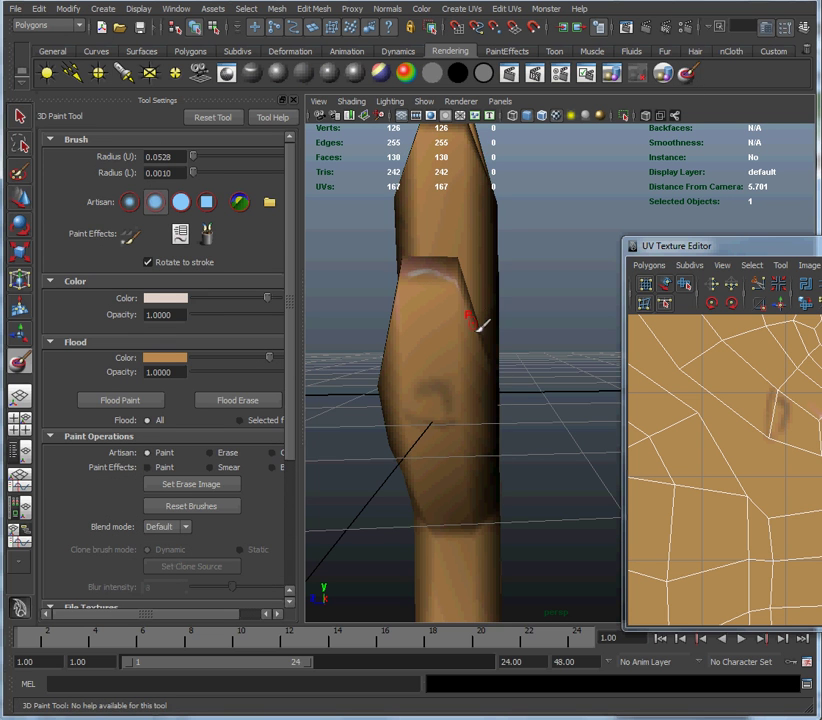
mouse_move(450, 326)
alt+mouse_down()
mouse_move(466, 365)
mouse_move(455, 372)
alt+mouse_up()
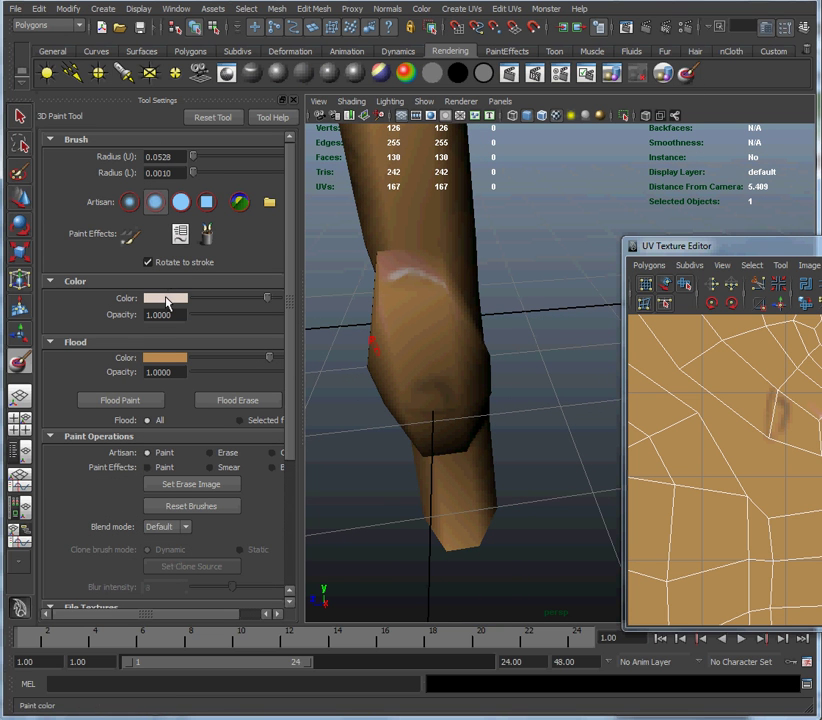
Step: Sample the tan flesh colour with the eyedropper and paint over the white knuckle streak
click(166, 300)
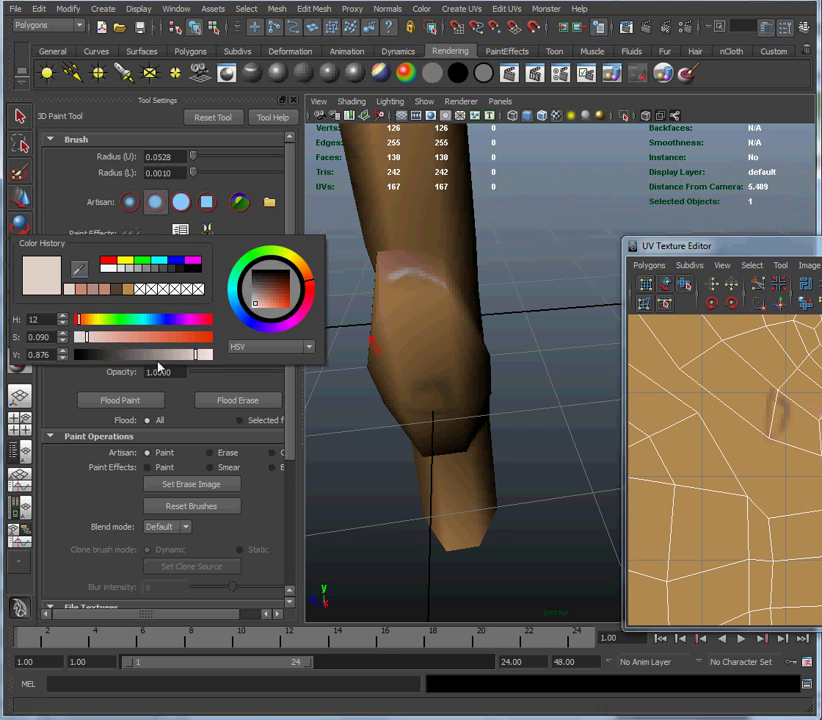
click(79, 276)
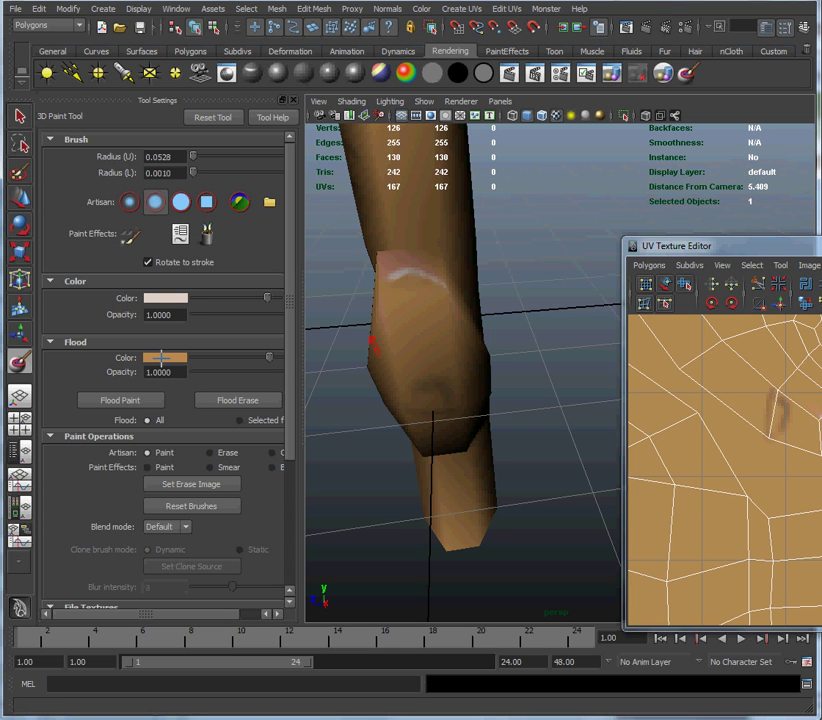
click(162, 357)
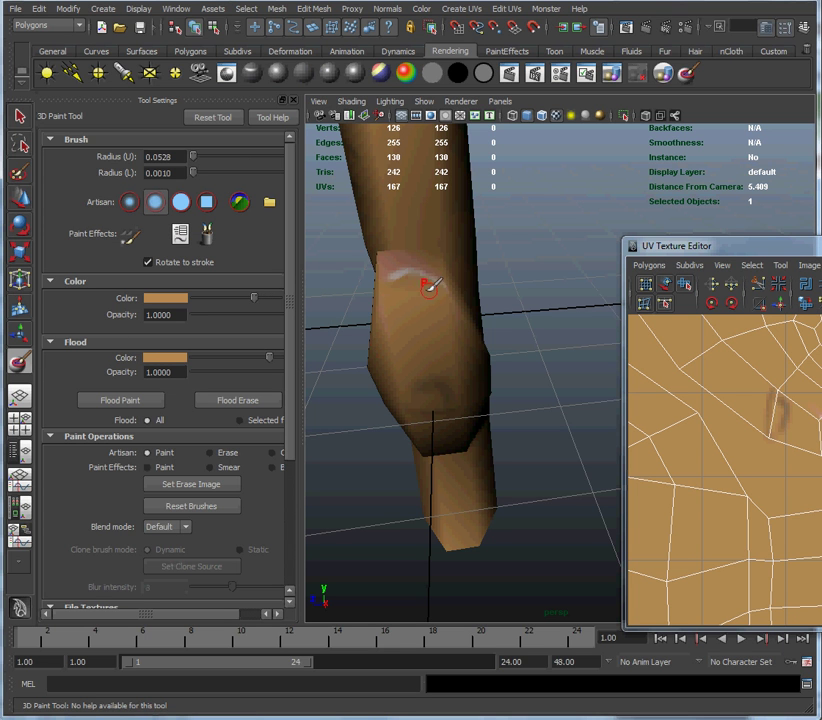
mouse_move(429, 287)
mouse_down()
mouse_move(394, 268)
mouse_move(477, 288)
mouse_move(389, 376)
mouse_up()
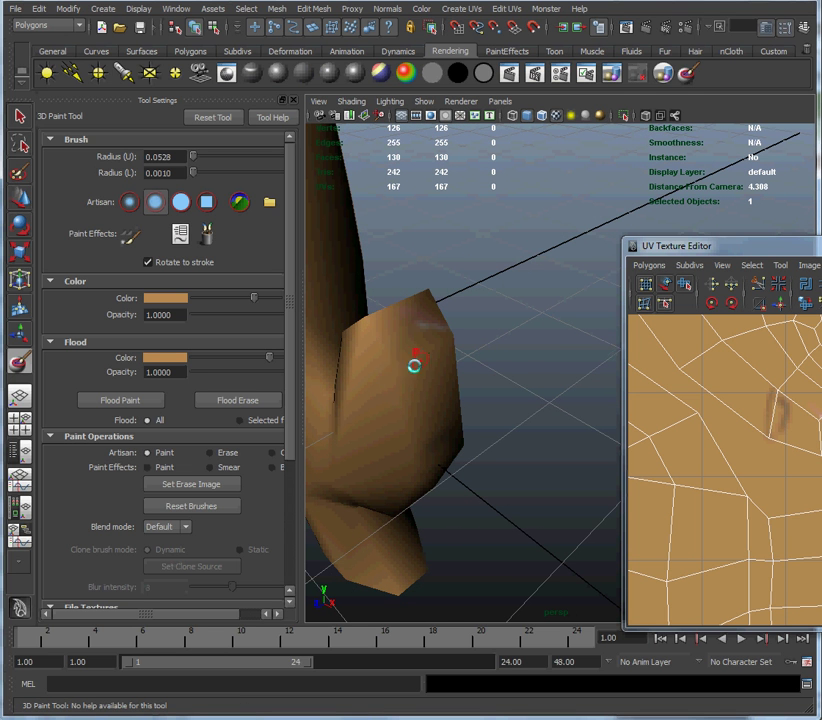
mouse_move(415, 362)
alt+mouse_down()
mouse_move(391, 391)
mouse_move(425, 368)
alt+mouse_up()
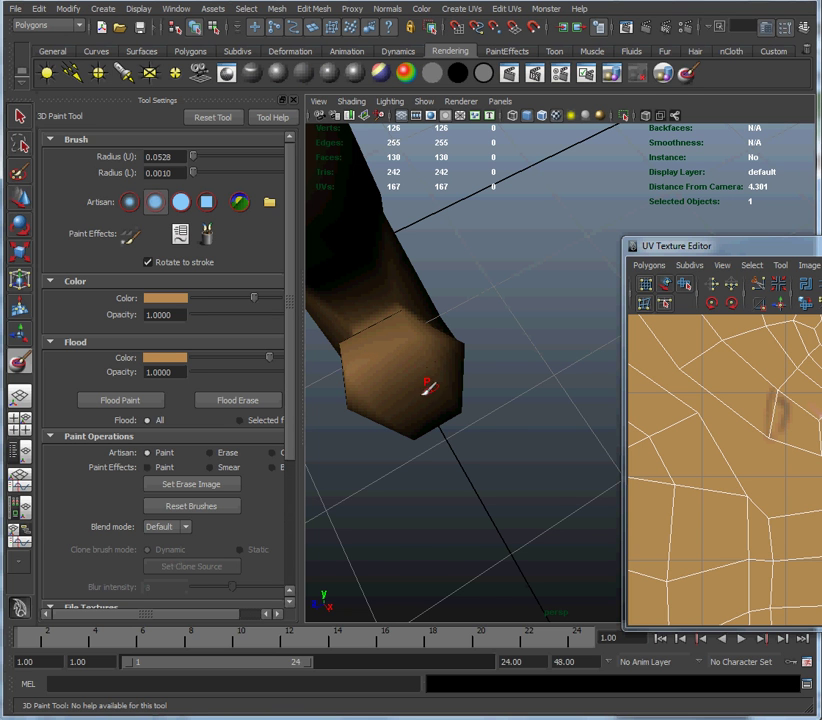
alt+drag(428, 386, 405, 316)
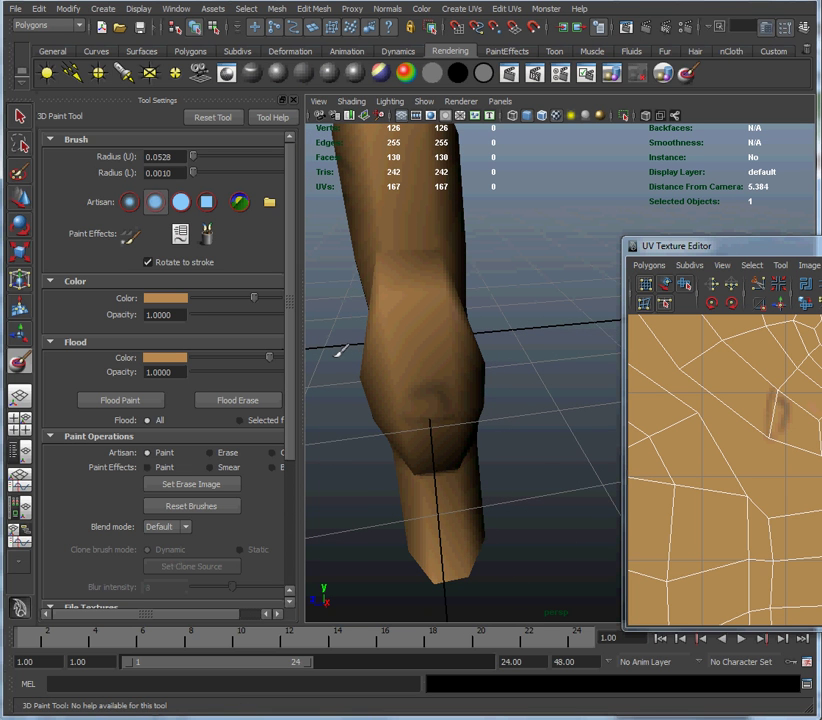
Step: Choose a pinkish-brown brush colour, tint the finger's lower knuckle, and check it in the UV editor
alt+drag(425, 238, 560, 370)
alt+right_drag(559, 370, 503, 364)
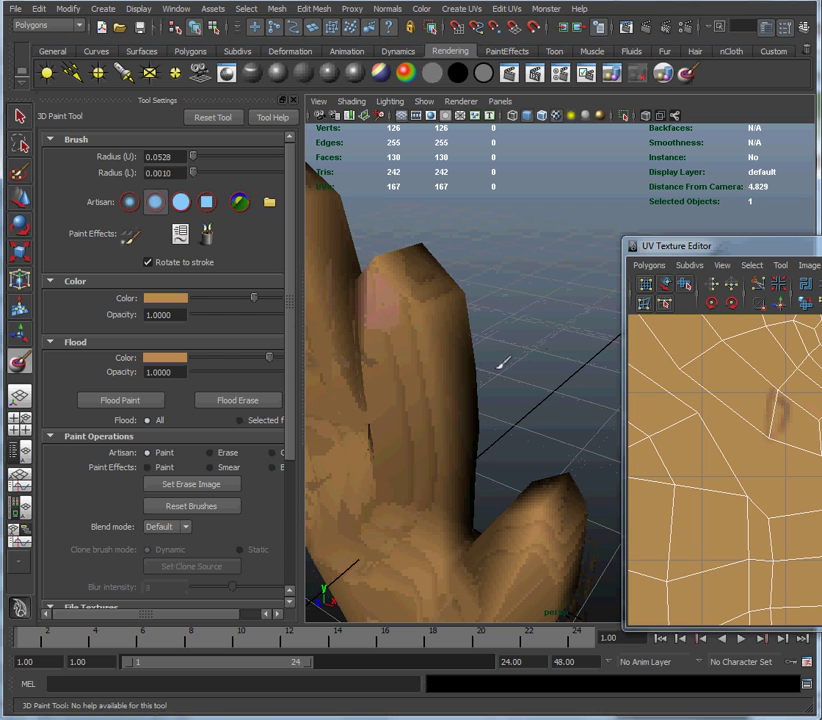
alt+drag(500, 346, 547, 312)
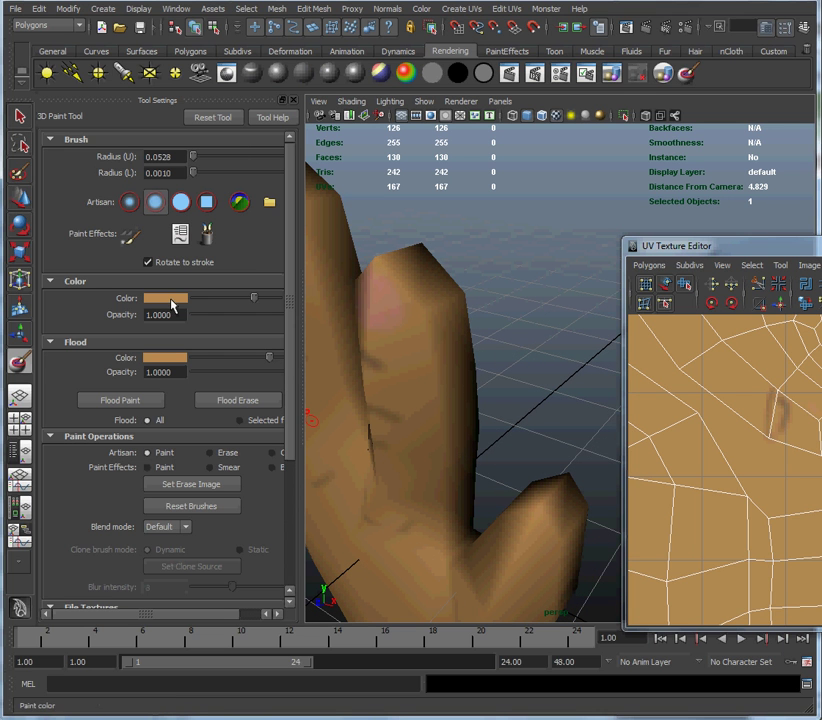
click(168, 298)
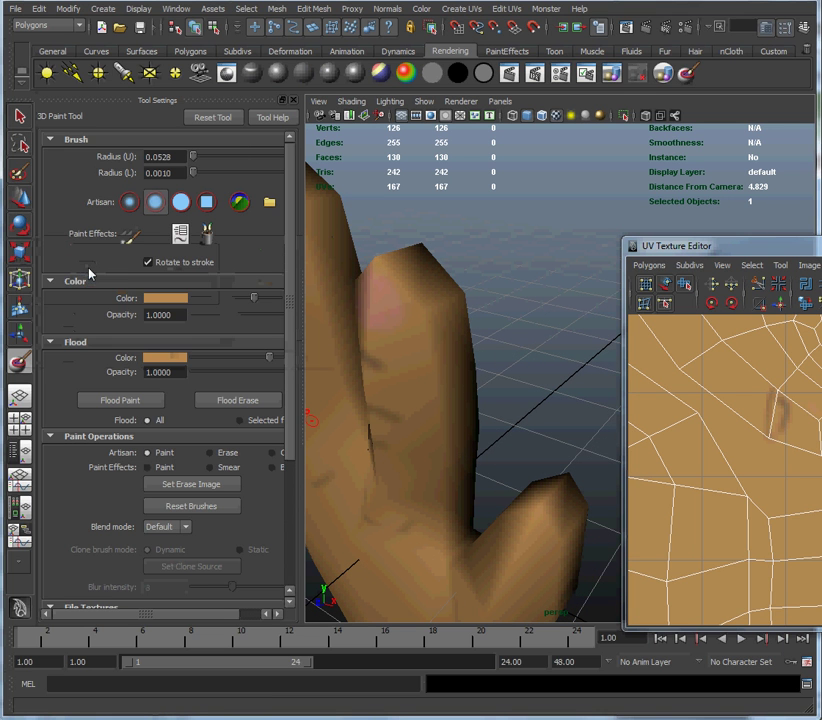
click(360, 295)
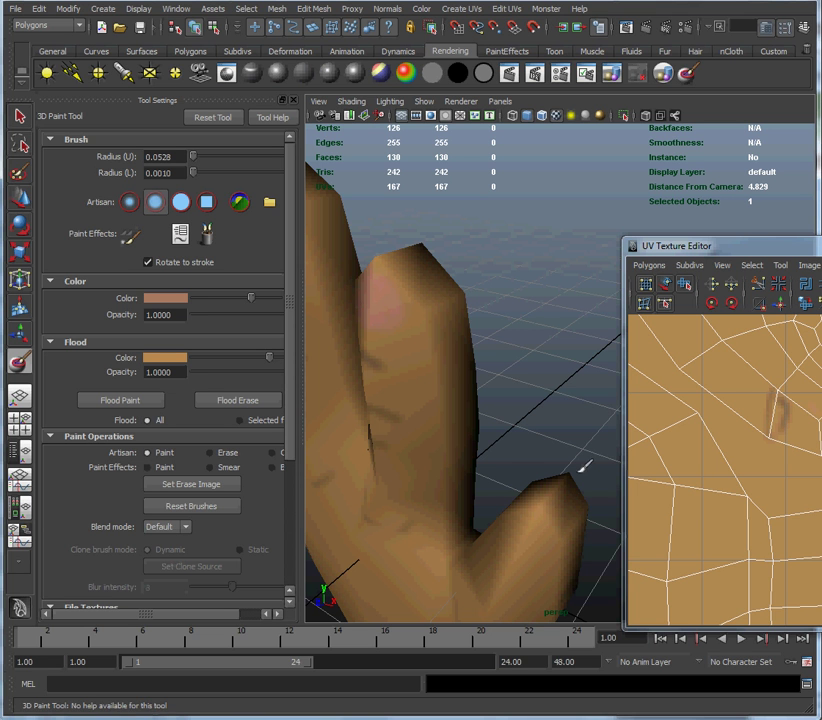
mouse_move(583, 465)
alt+mouse_down()
mouse_move(508, 418)
mouse_move(433, 433)
mouse_move(440, 433)
mouse_move(432, 414)
mouse_move(396, 385)
mouse_move(420, 405)
alt+mouse_up()
drag(437, 393, 466, 404)
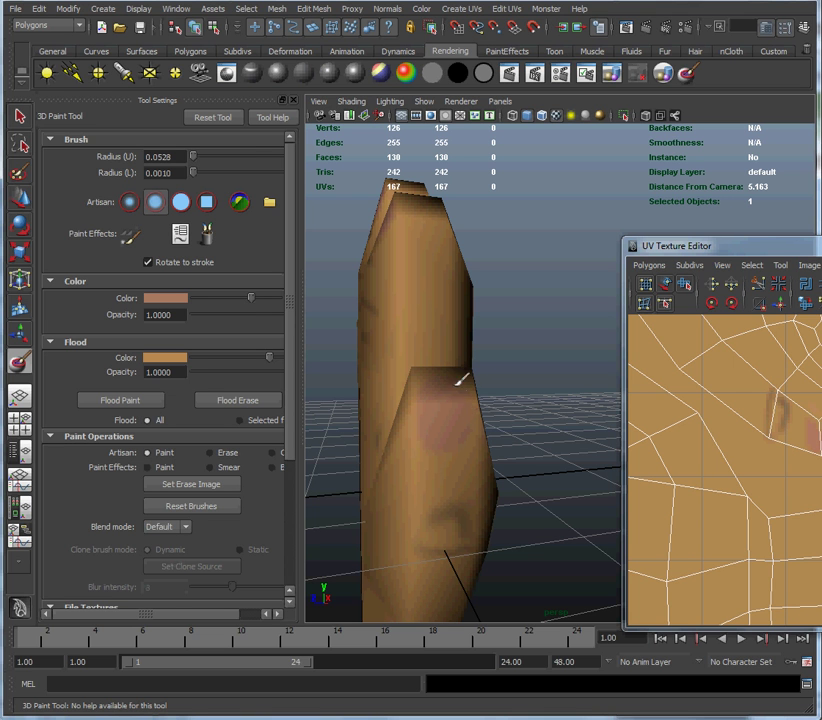
alt+middle_drag(810, 469, 761, 398)
alt+middle_drag(813, 390, 818, 425)
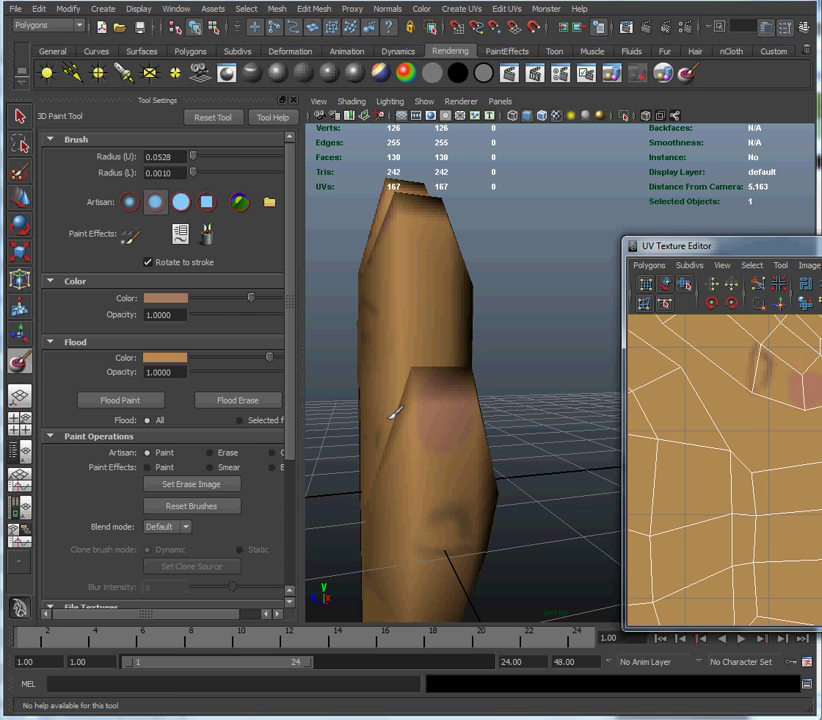
Step: Mix a pale pink with lower saturation and higher value, then paint cuticle lines across two fingernail bases
click(175, 298)
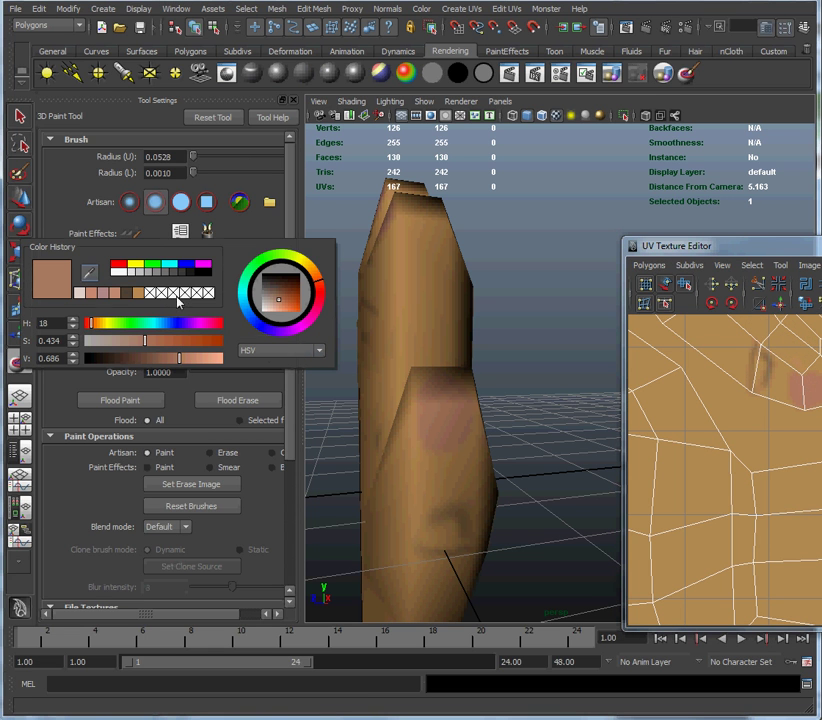
drag(113, 346, 103, 342)
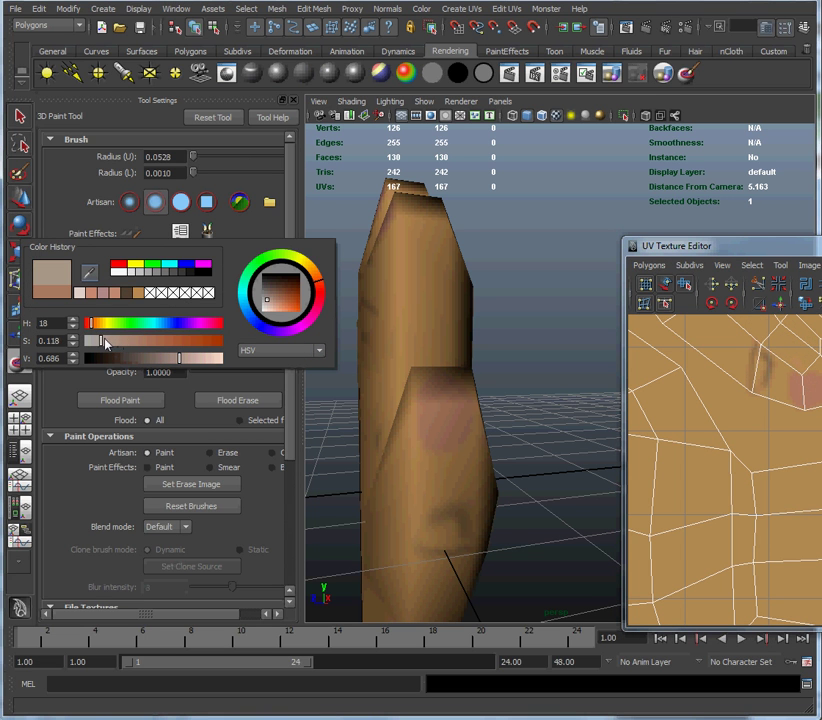
click(200, 359)
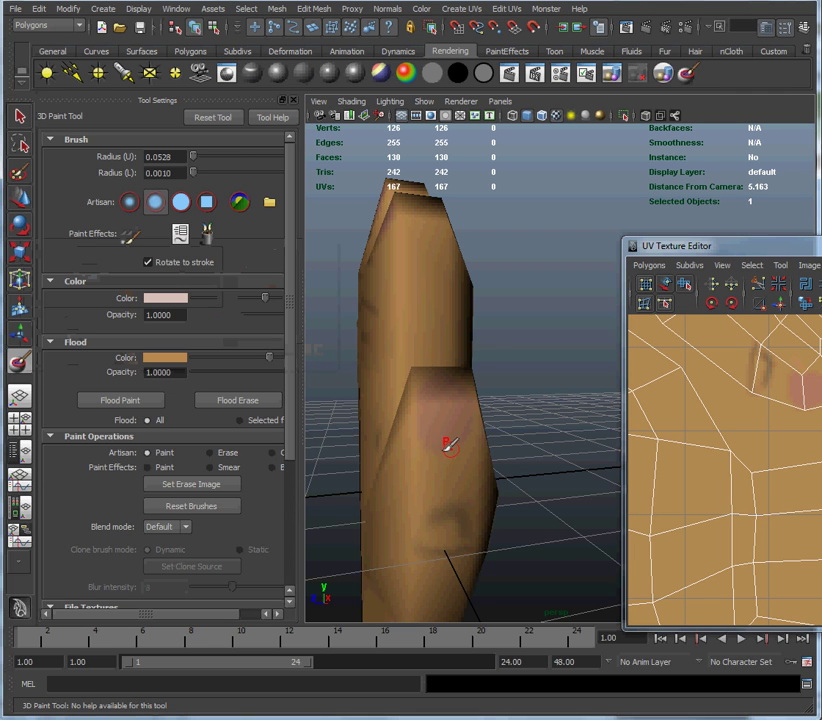
mouse_move(440, 440)
mouse_down()
mouse_move(468, 426)
mouse_move(463, 432)
mouse_up()
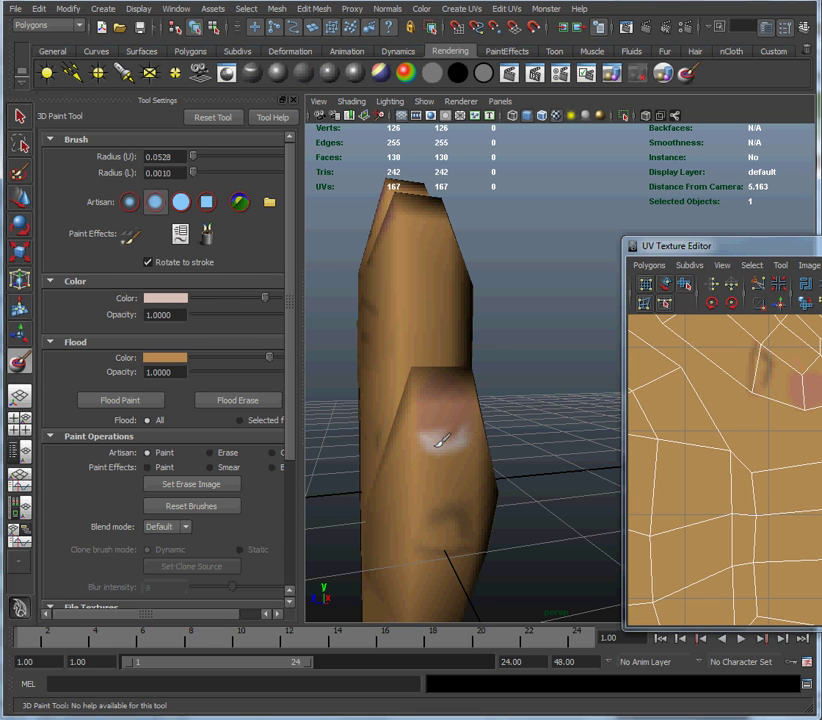
mouse_move(391, 354)
alt+mouse_down()
mouse_move(527, 352)
mouse_move(483, 253)
mouse_move(530, 240)
alt+mouse_up()
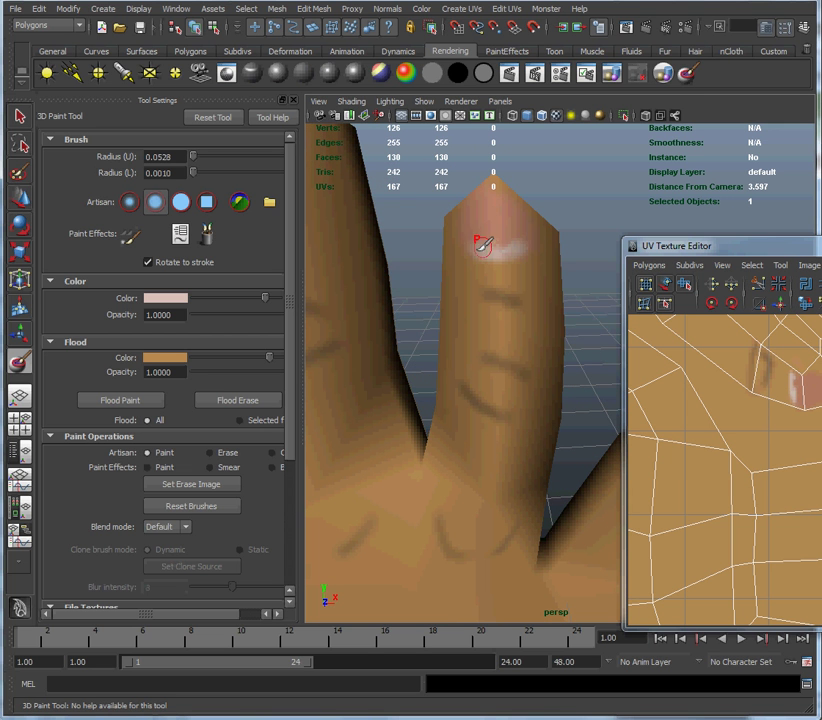
mouse_move(459, 294)
alt+right_down()
mouse_move(573, 393)
mouse_move(420, 325)
alt+right_up()
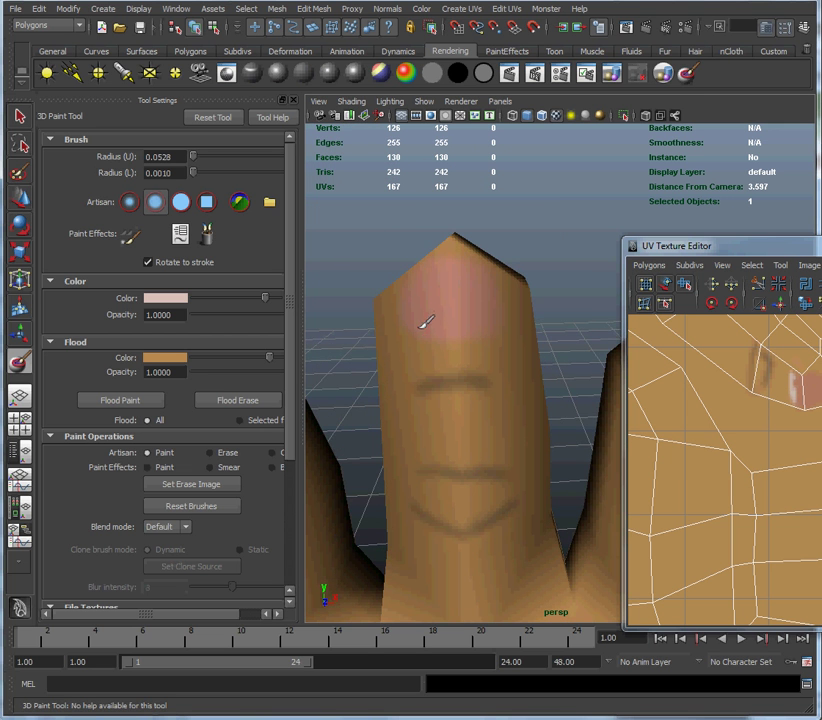
drag(422, 321, 473, 325)
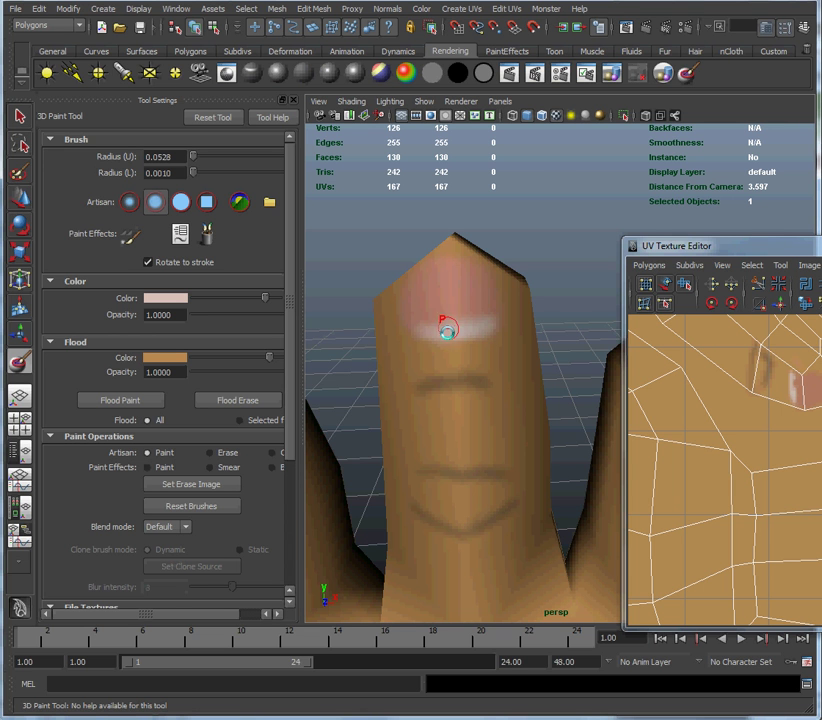
mouse_move(407, 376)
alt+mouse_down()
mouse_move(510, 391)
mouse_move(550, 428)
mouse_move(455, 426)
alt+mouse_up()
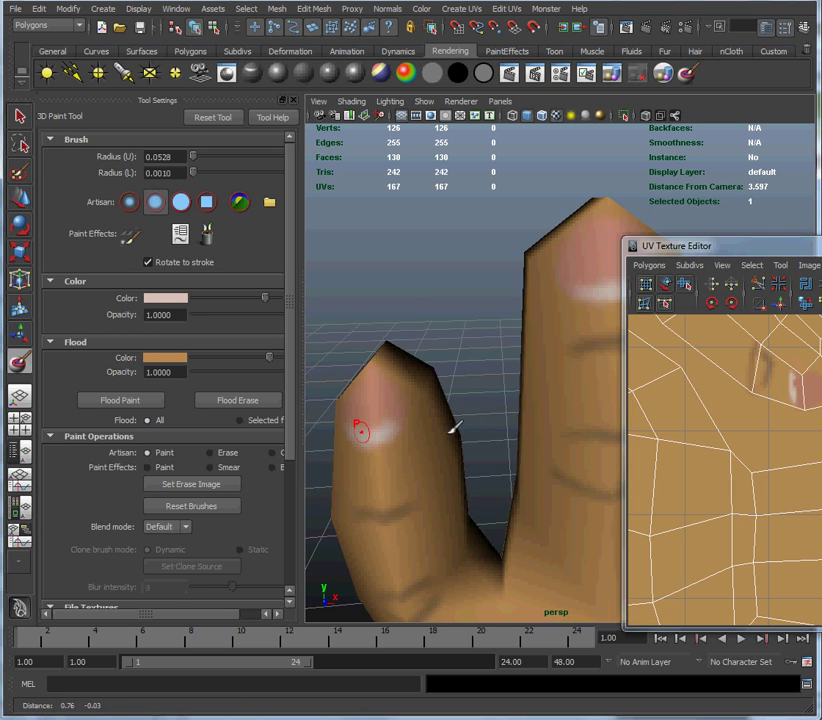
alt+middle_drag(775, 390, 703, 458)
Step: Set the brush to dark brown (V 0.455) with opacity 0.698 and radius 0.0218
scroll(708, 508, down, 3)
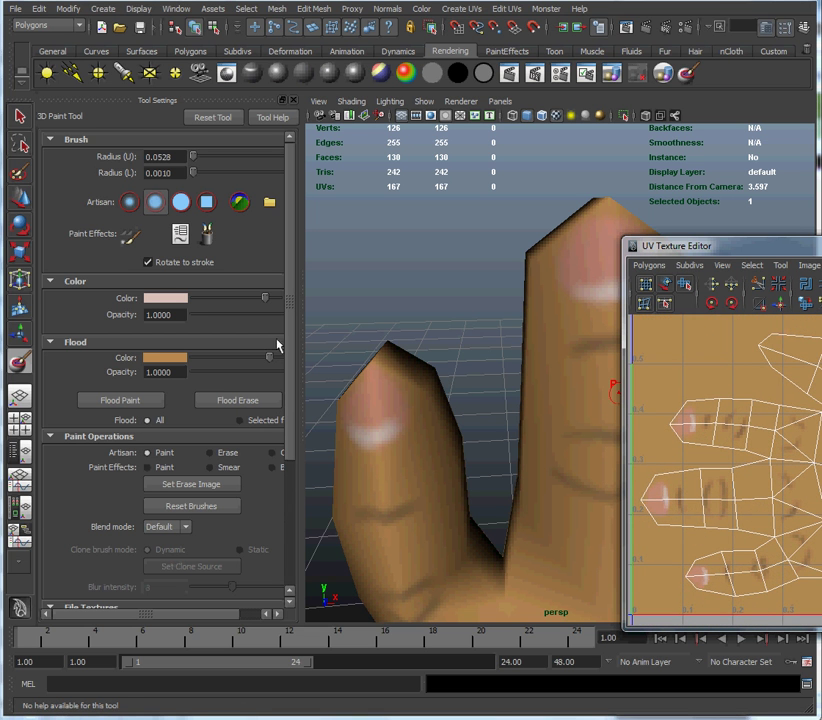
click(172, 299)
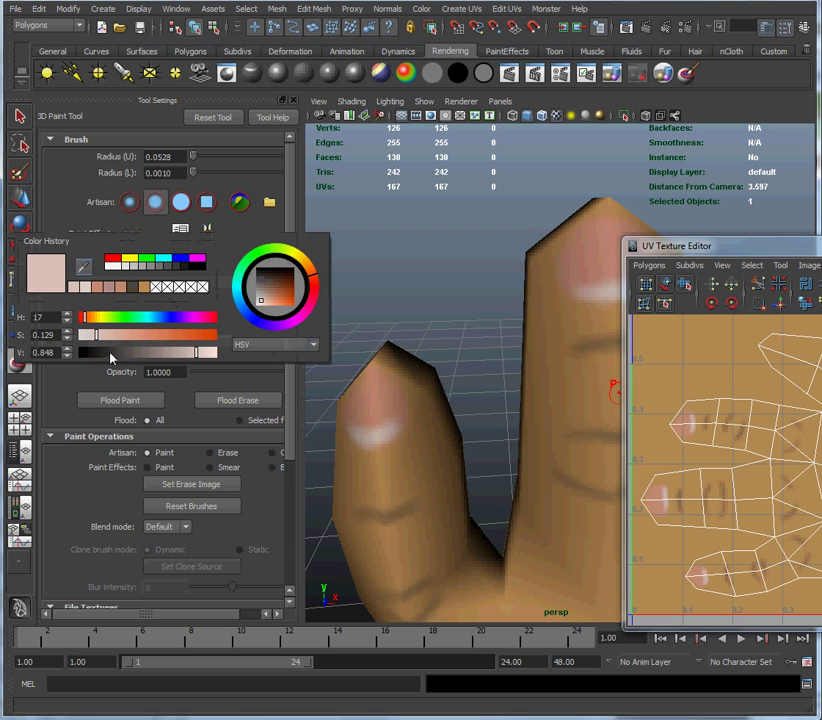
drag(154, 354, 121, 336)
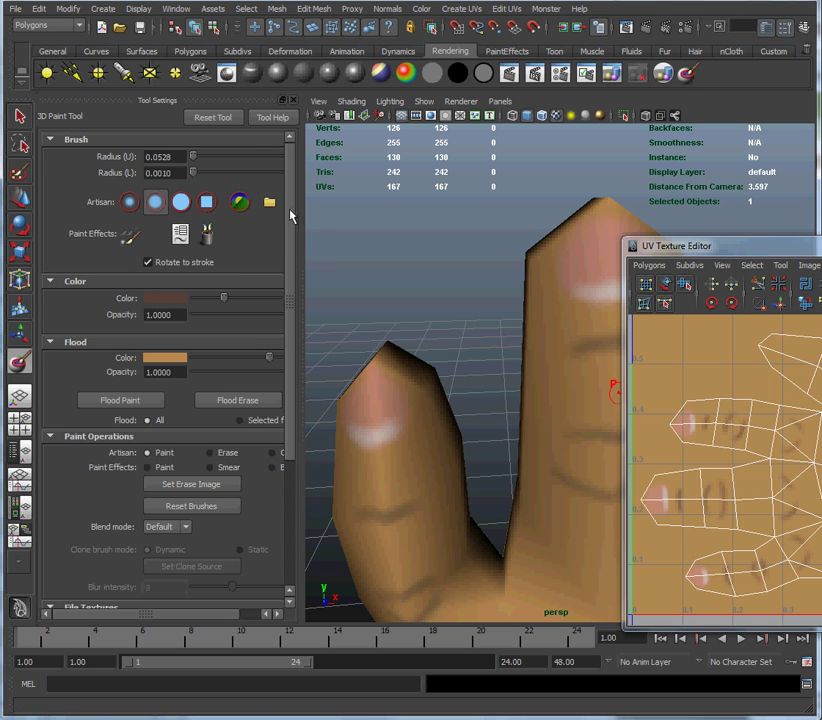
scroll(290, 222, down, 1)
scroll(280, 260, up, 1)
drag(276, 314, 266, 318)
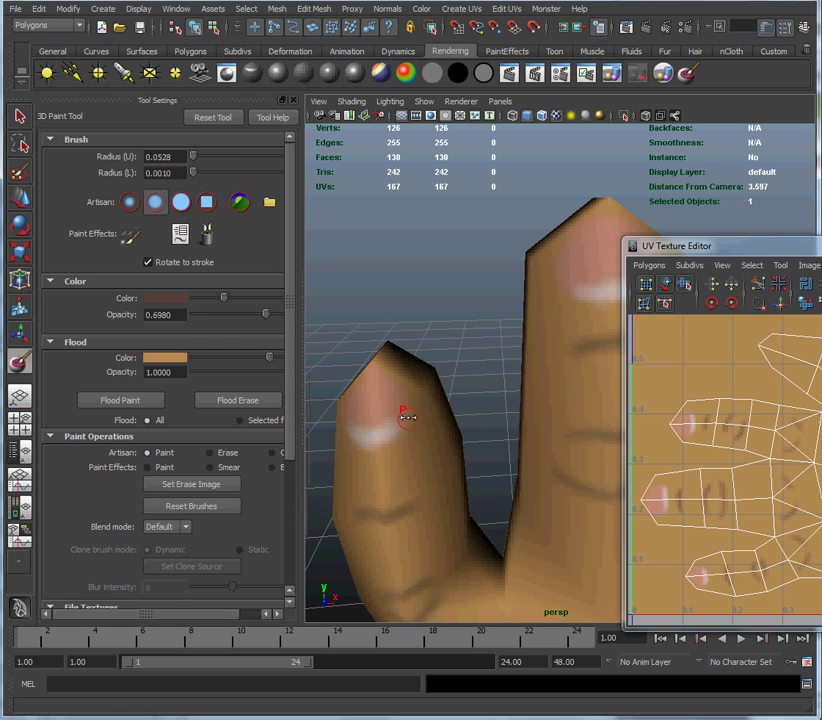
mouse_move(407, 417)
mouse_down()
mouse_move(382, 413)
mouse_move(371, 422)
mouse_up()
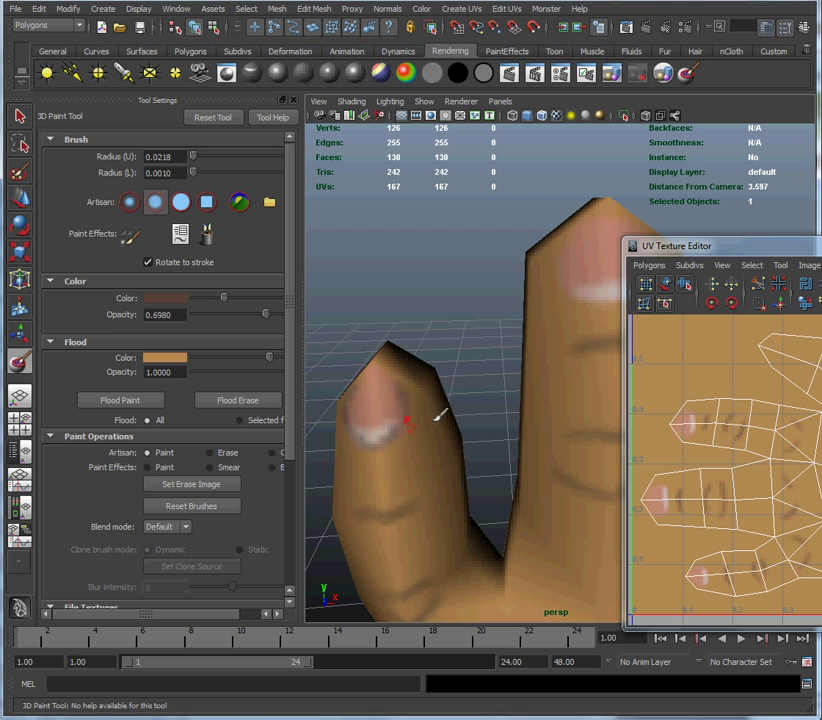
alt+drag(520, 400, 400, 424)
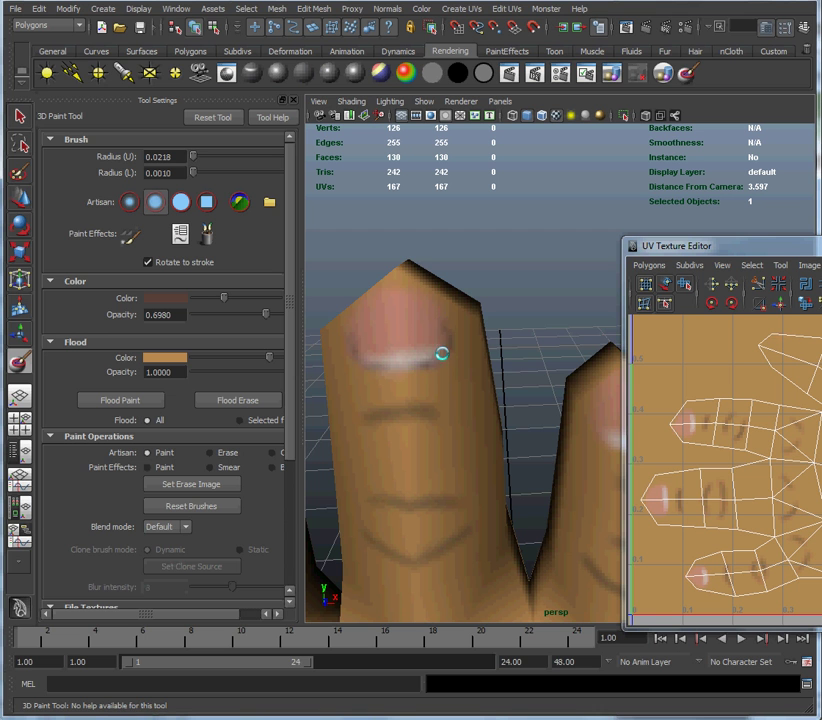
mouse_move(510, 418)
alt+mouse_down()
mouse_move(426, 418)
mouse_move(405, 407)
alt+mouse_up()
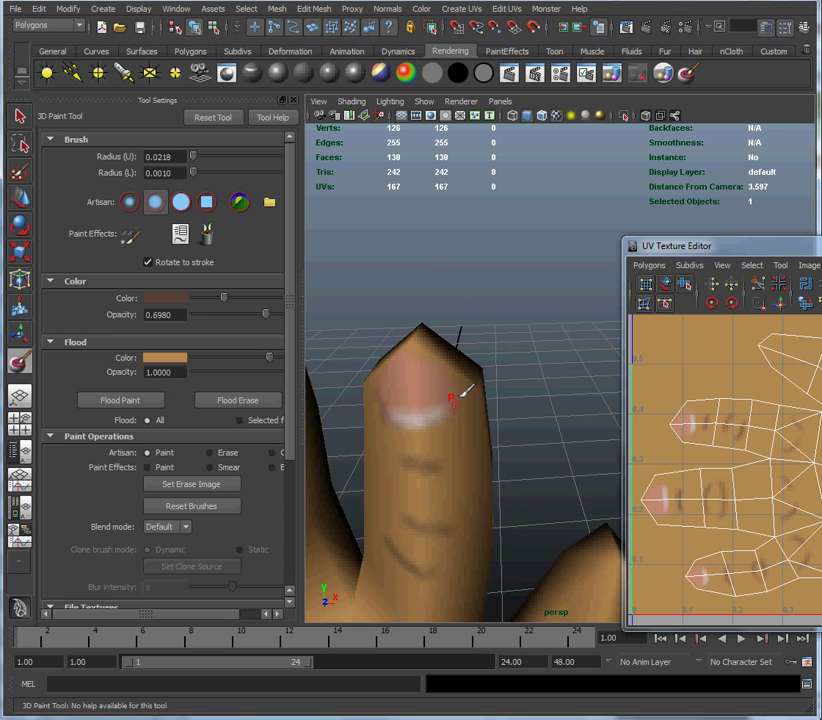
Step: Soften the nail's white cuticle stripe with dark shading strokes, then inspect the finger closely
mouse_move(449, 413)
mouse_down()
mouse_move(399, 418)
mouse_move(444, 416)
mouse_move(396, 418)
mouse_move(442, 413)
mouse_up()
mouse_move(506, 470)
alt+mouse_down()
mouse_move(519, 377)
mouse_move(468, 388)
mouse_move(446, 371)
mouse_move(463, 341)
mouse_move(400, 376)
mouse_move(460, 379)
mouse_move(442, 380)
mouse_move(461, 391)
mouse_move(418, 382)
mouse_move(391, 358)
mouse_move(400, 382)
mouse_move(428, 388)
mouse_move(477, 343)
alt+mouse_up()
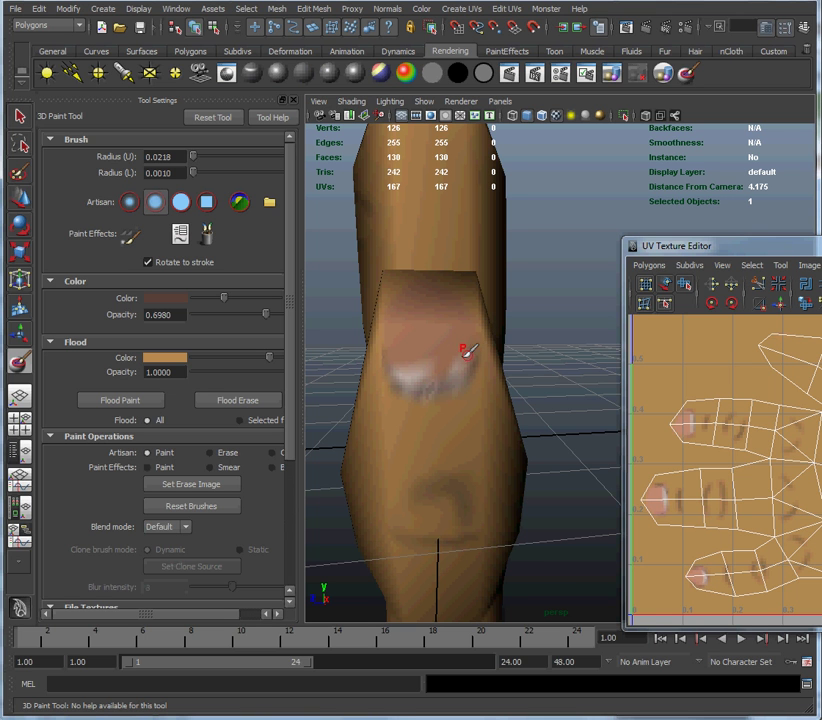
mouse_move(464, 349)
alt+middle_down()
mouse_move(462, 415)
mouse_move(424, 425)
alt+middle_up()
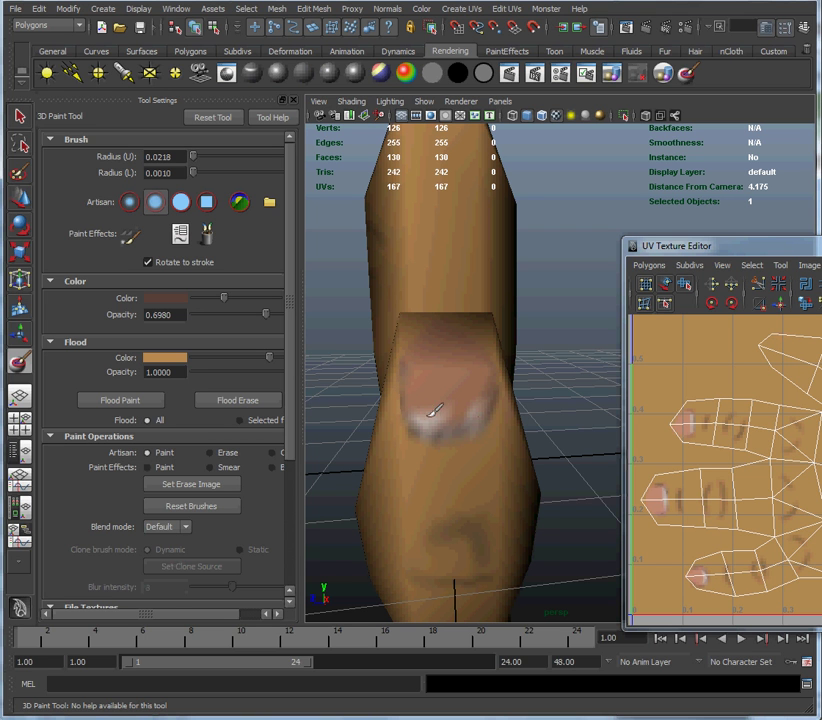
alt+middle_drag(437, 360, 426, 411)
alt+right_drag(426, 411, 415, 391)
alt+drag(415, 391, 580, 459)
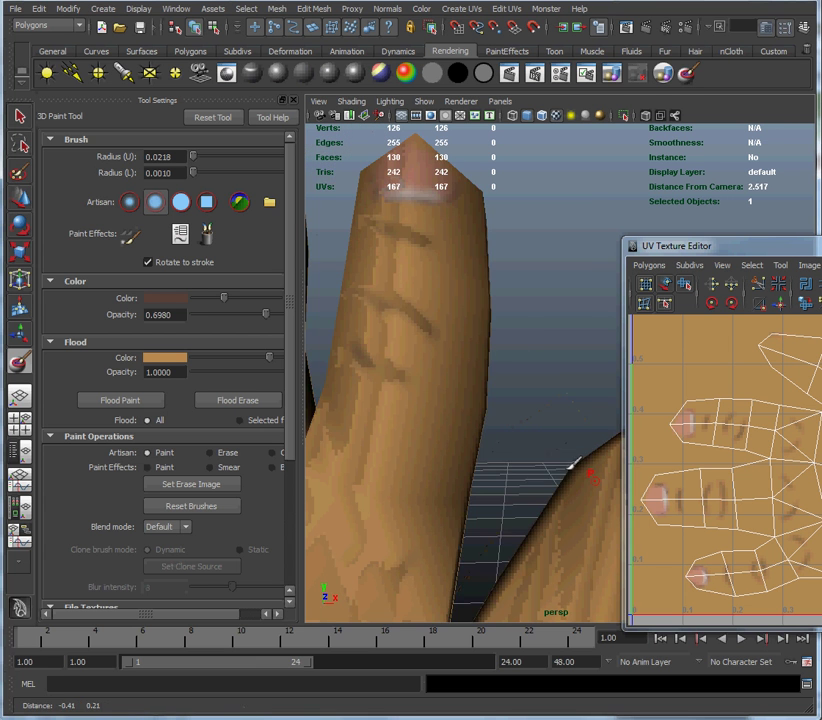
alt+right_drag(580, 459, 446, 354)
alt+drag(446, 354, 580, 360)
Step: Move the UV Texture Editor aside and view the fully painted hand front-on
drag(712, 254, 821, 256)
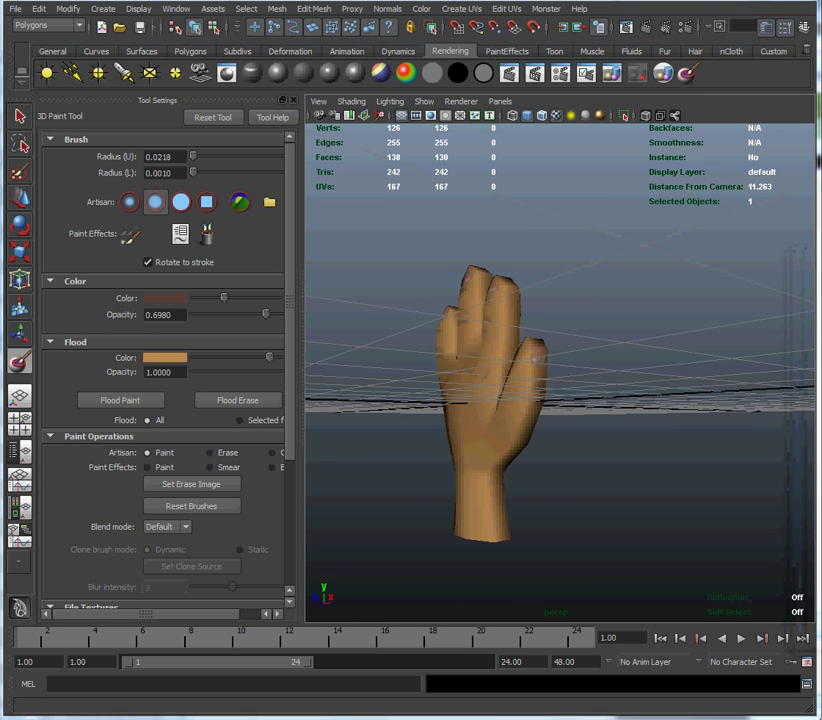
alt+drag(532, 343, 517, 443)
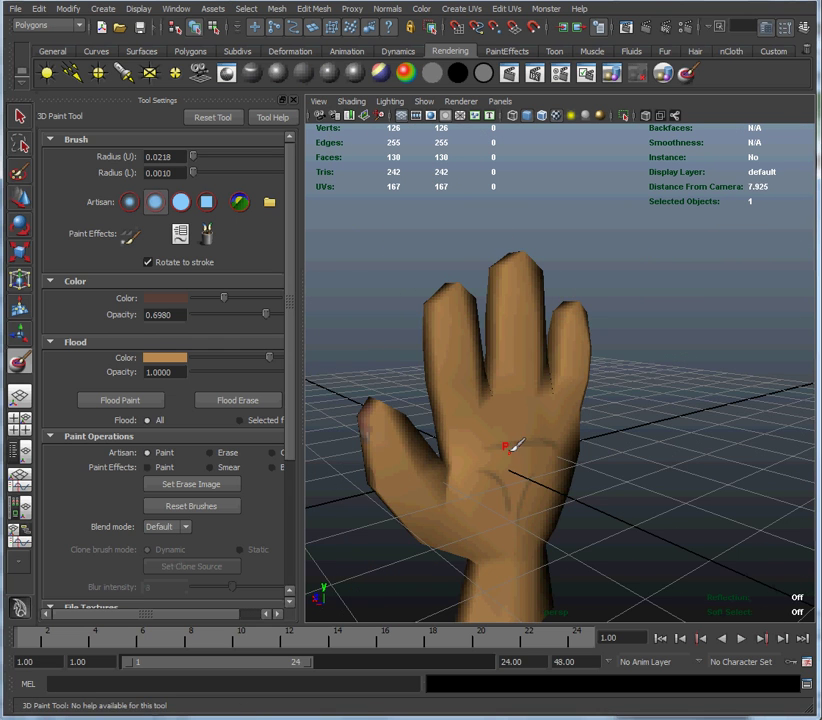